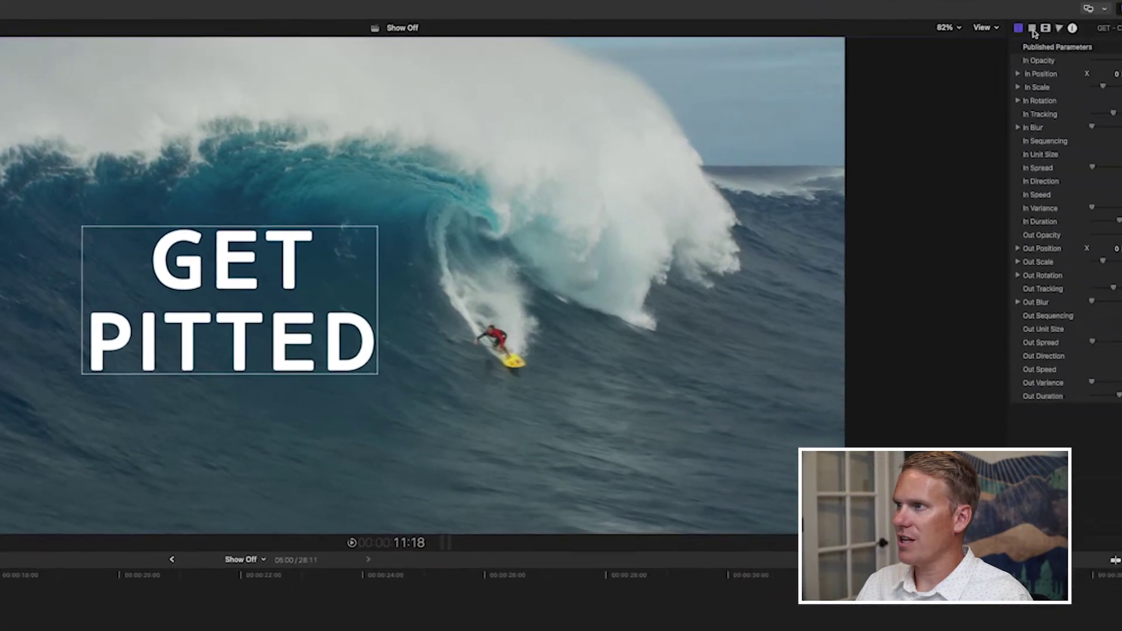
Step: Reveal the Face settings of the GET PITTED title and change its face color to turquoise
left_click(939, 30)
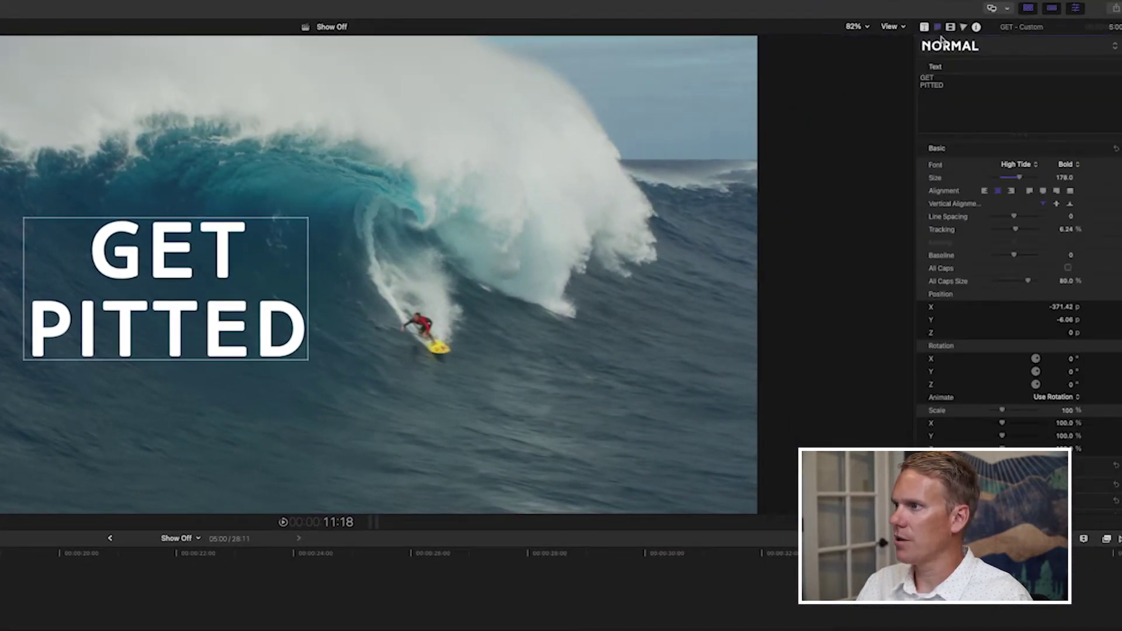
scroll(1027, 285, "down", 2)
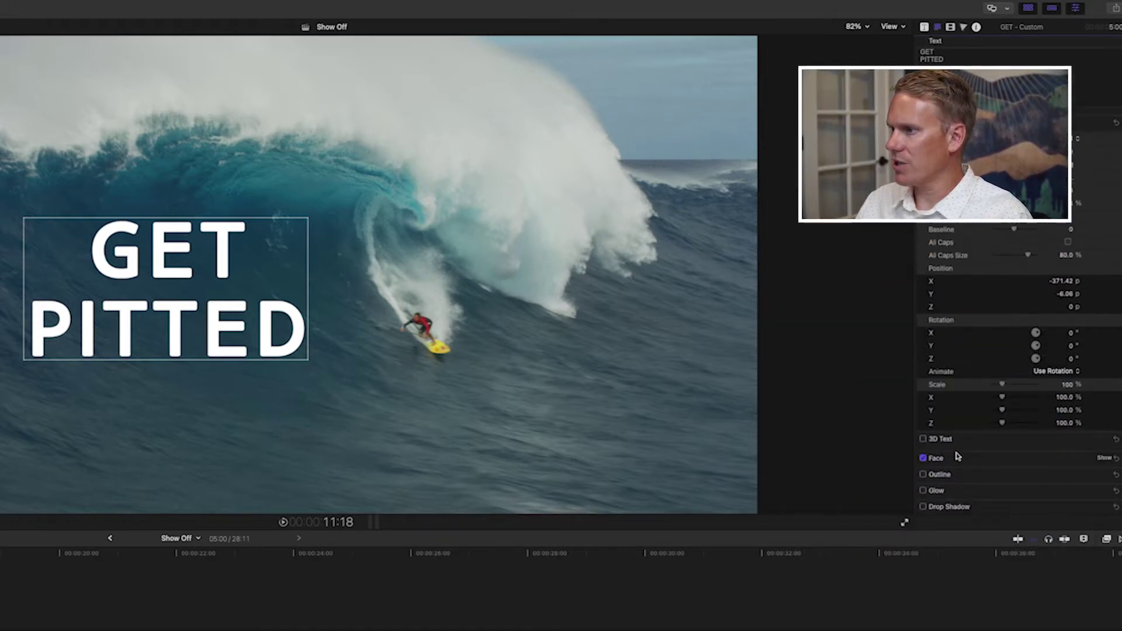
left_click(1104, 458)
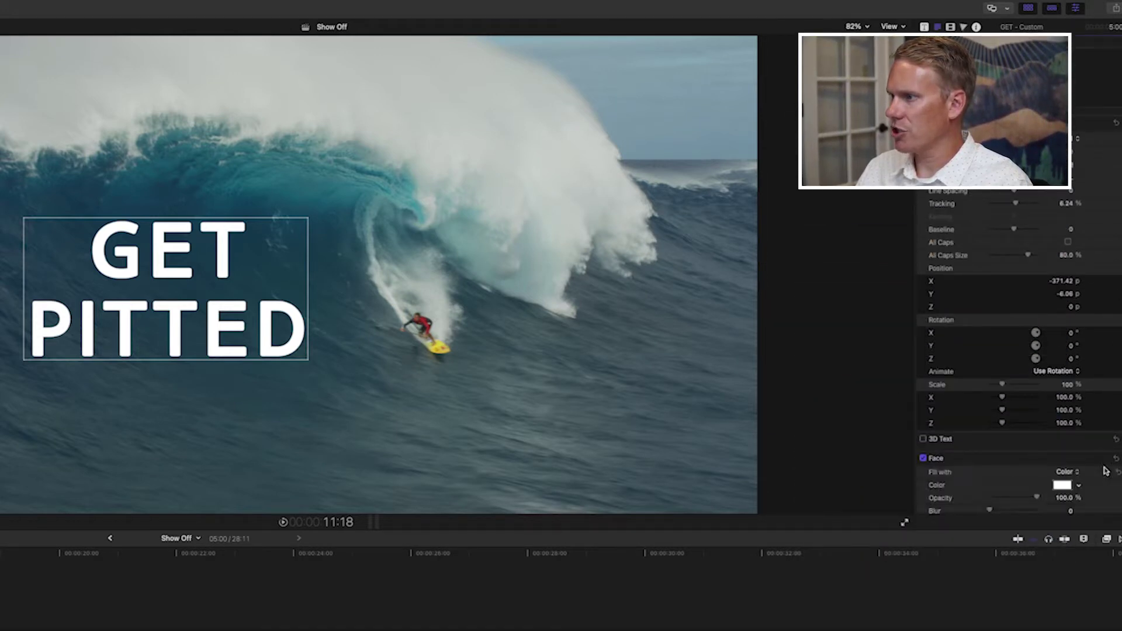
scroll(1099, 458, "down", 4)
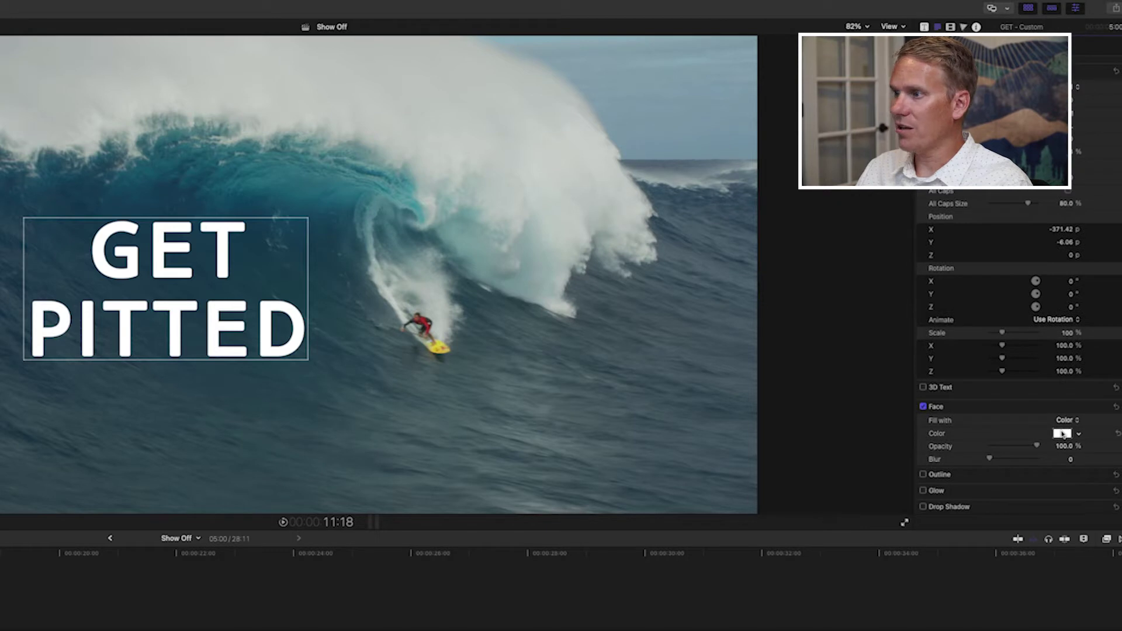
mouse_move(1062, 434)
left_mouse_down()
mouse_move(1059, 393)
mouse_move(1055, 445)
mouse_move(1055, 426)
left_mouse_up()
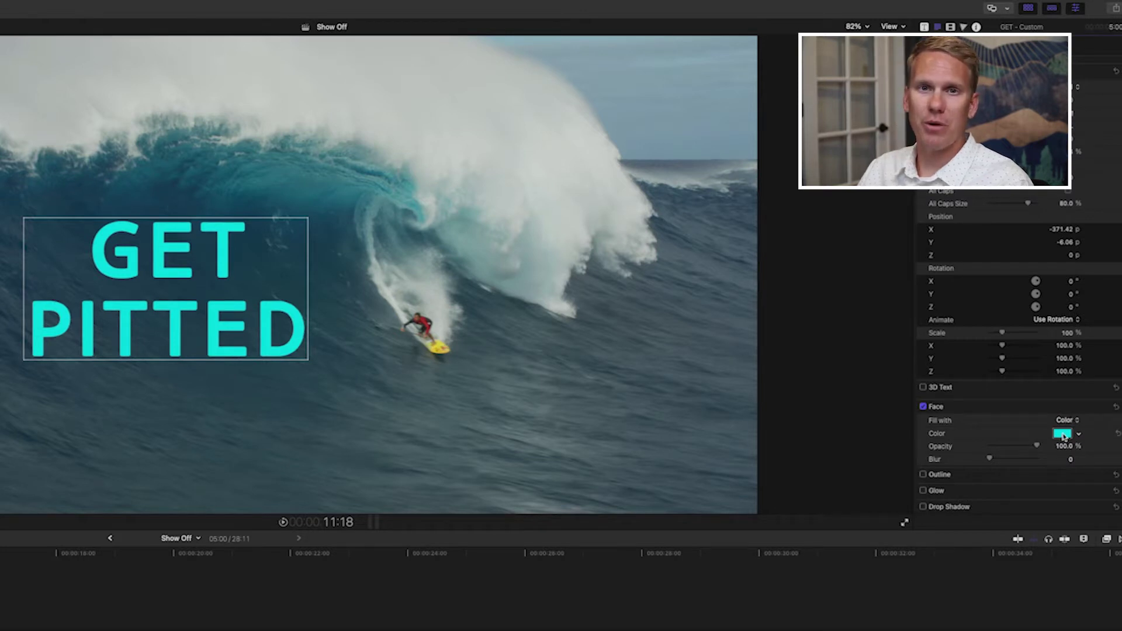
Step: Bring up the full color picker for the title's face and recolor the text red on the color wheel
left_click(1062, 434)
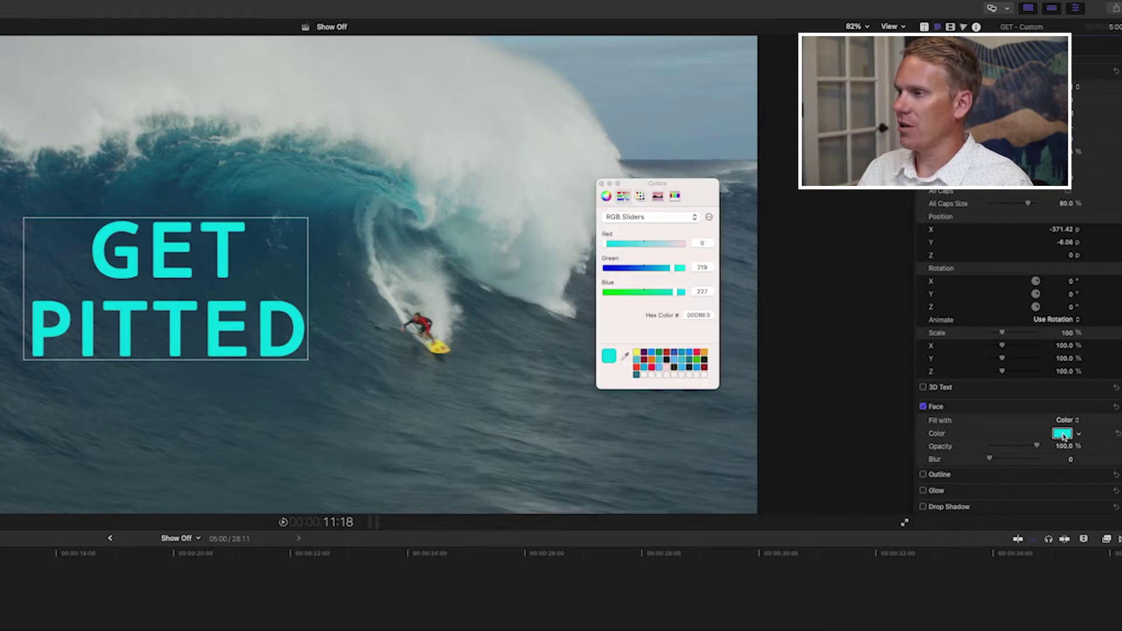
left_click_drag(699, 191, 834, 249)
left_click(741, 255)
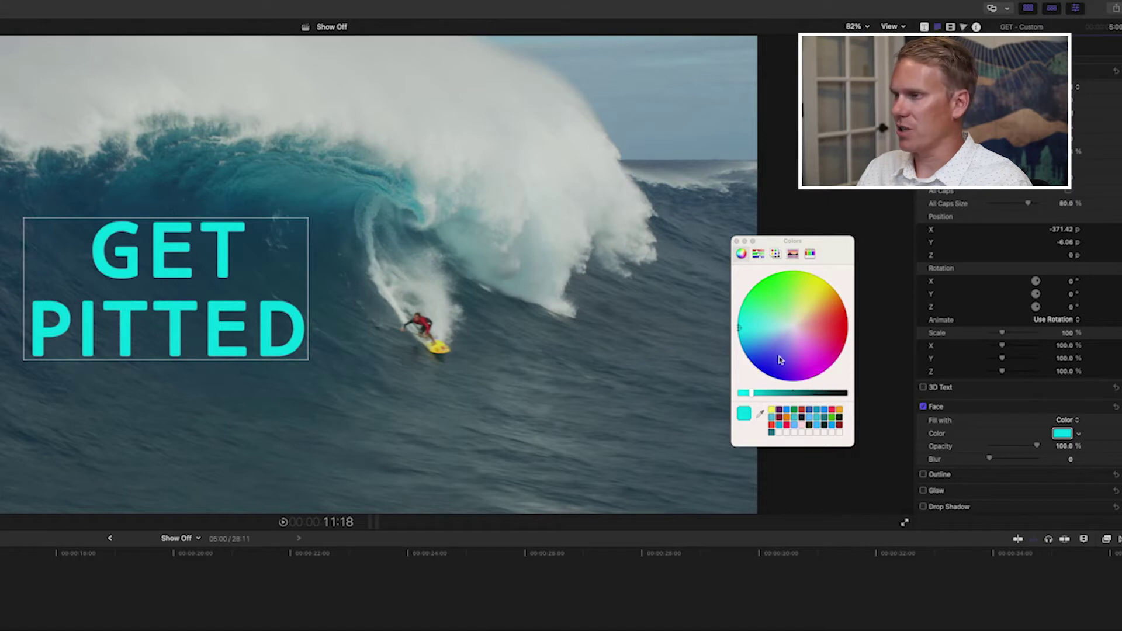
left_click_drag(747, 329, 835, 328)
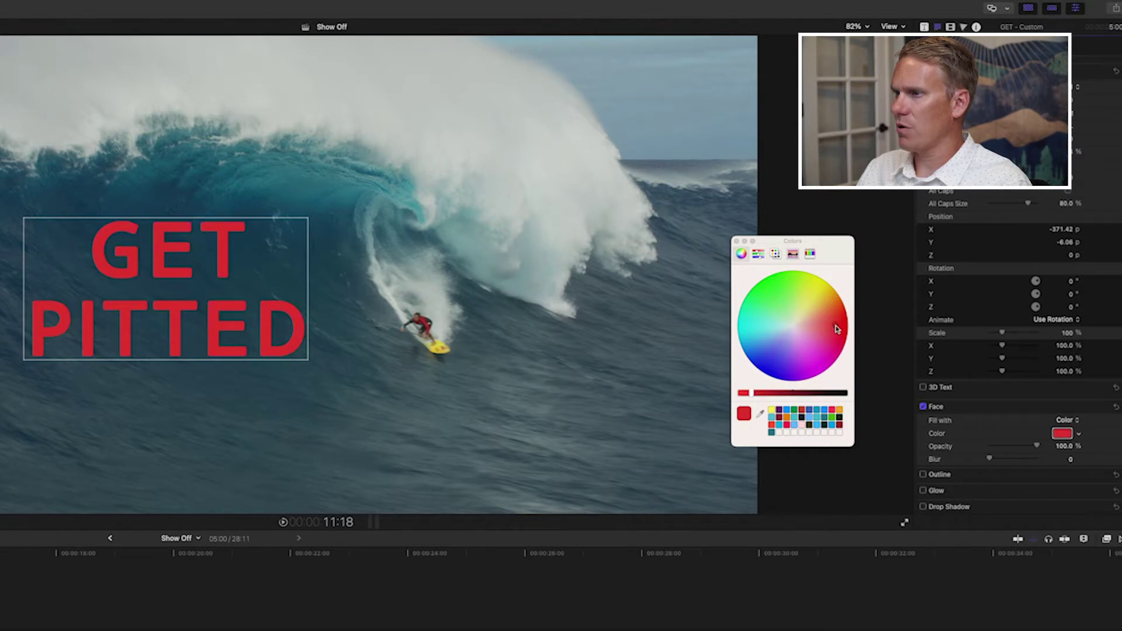
Step: Brighten the face color and shift it to light blue, about hex 4ECDEE, on the color wheel
left_click(749, 394)
mouse_move(748, 396)
left_mouse_down()
mouse_move(824, 389)
mouse_move(742, 393)
left_mouse_up()
left_click_drag(805, 337, 755, 337)
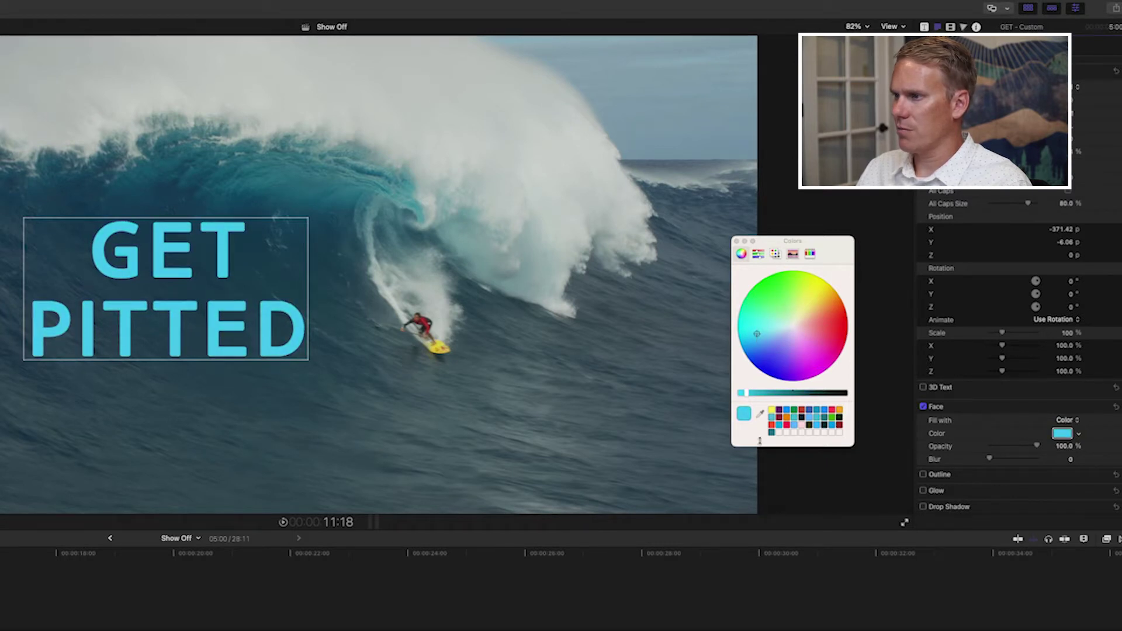
Step: Examine the color sliders, color palettes, image palettes and pencils modes of the color picker, and return to the color wheel
left_click(758, 254)
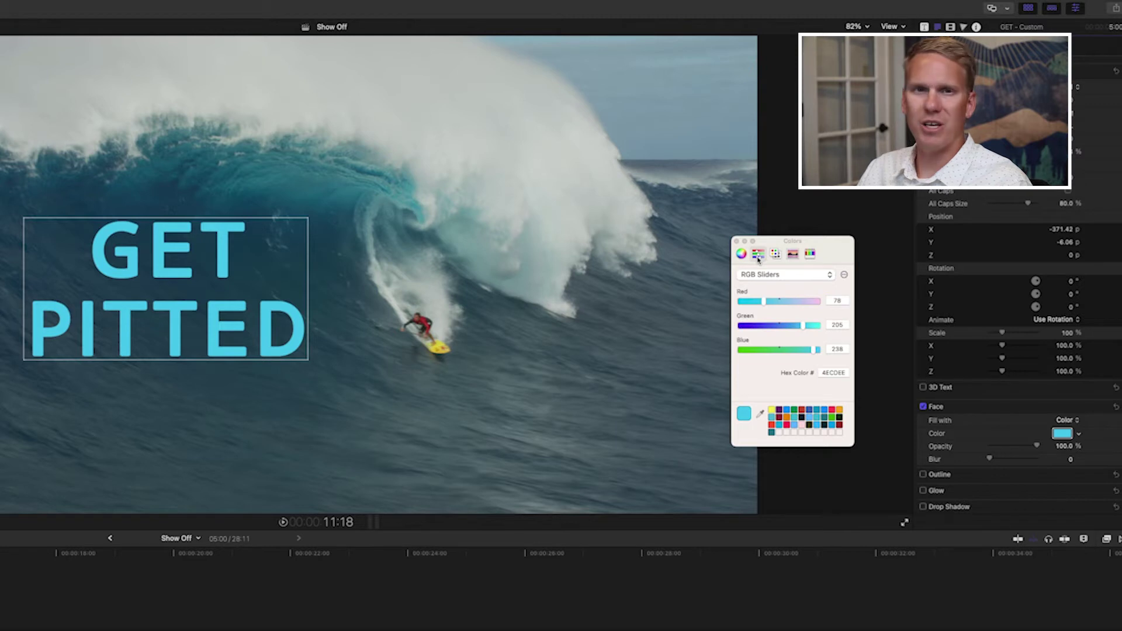
left_click(775, 254)
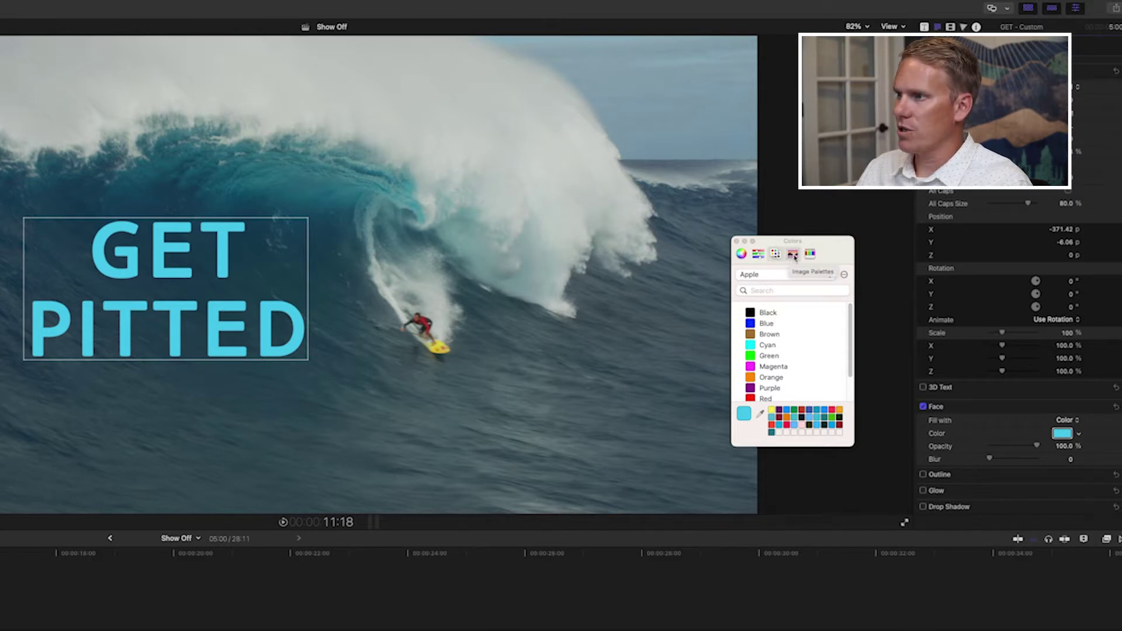
left_click(793, 256)
left_click(794, 255)
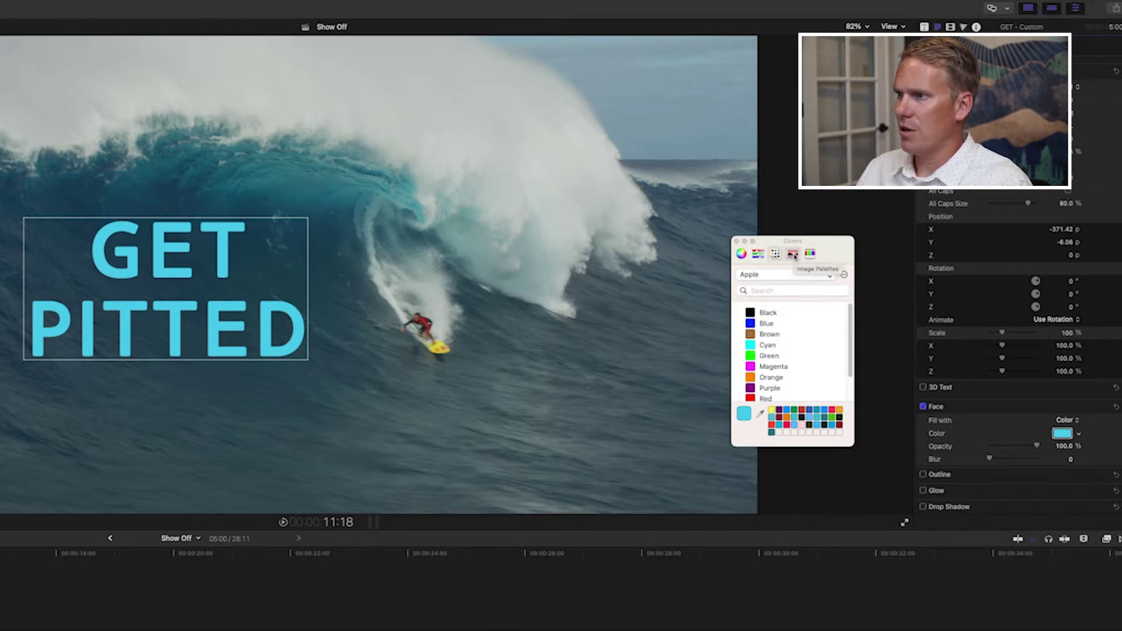
left_click(794, 255)
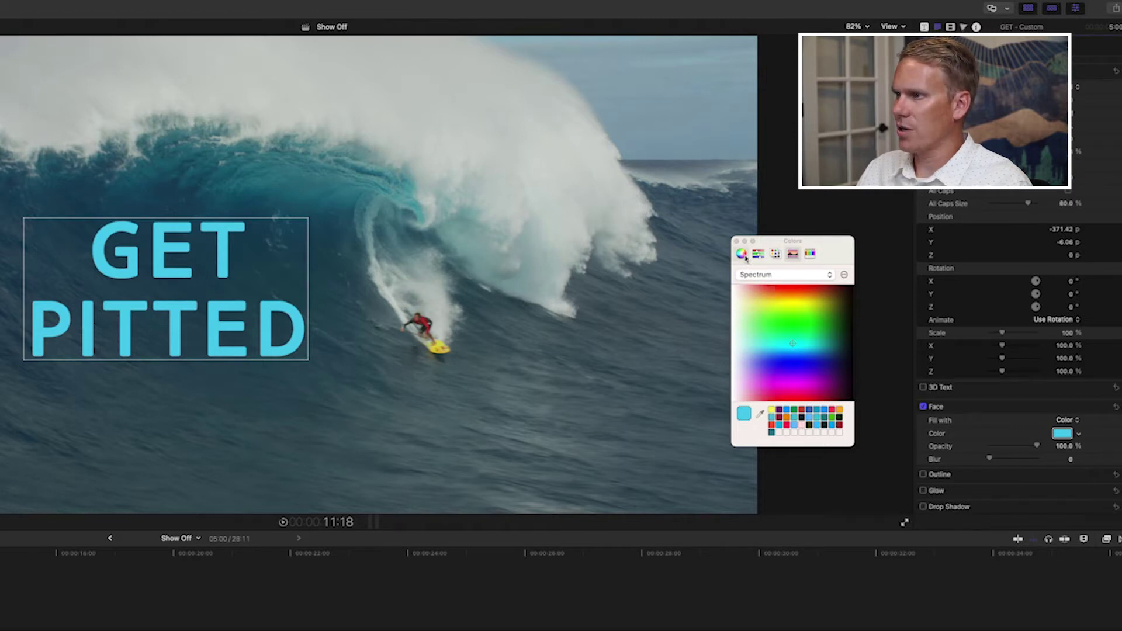
left_click(742, 254)
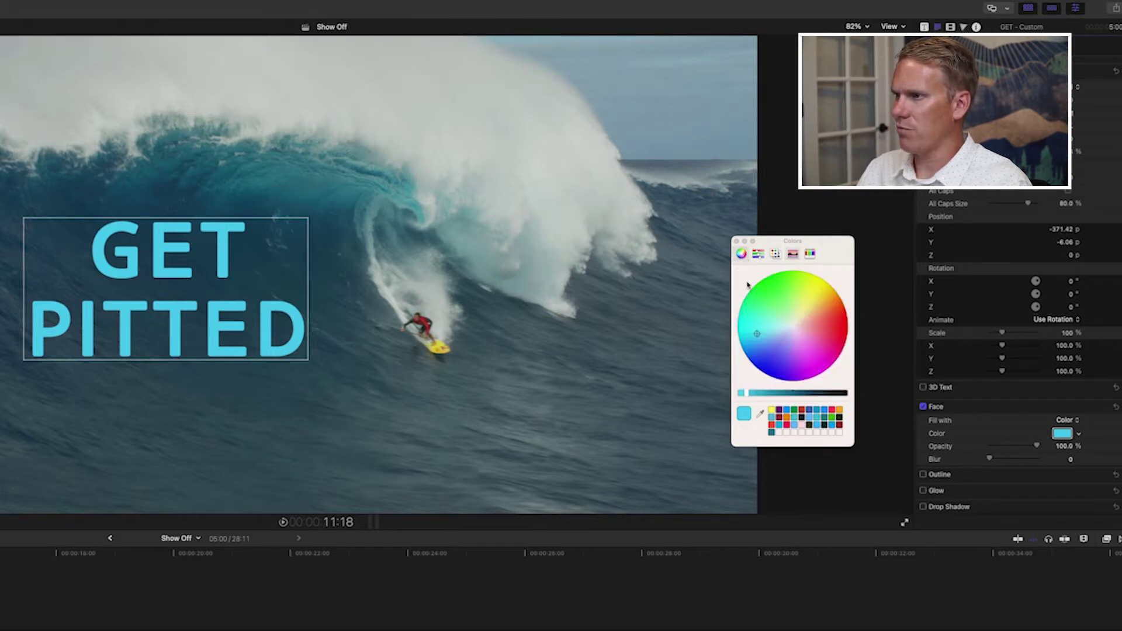
left_click(795, 256)
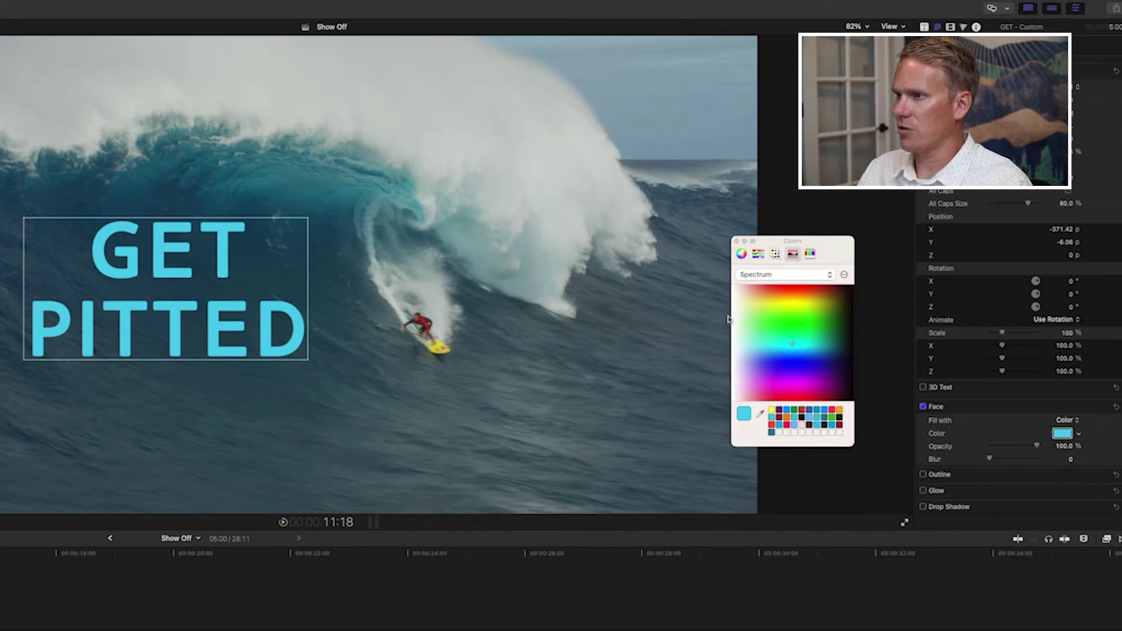
left_click(809, 255)
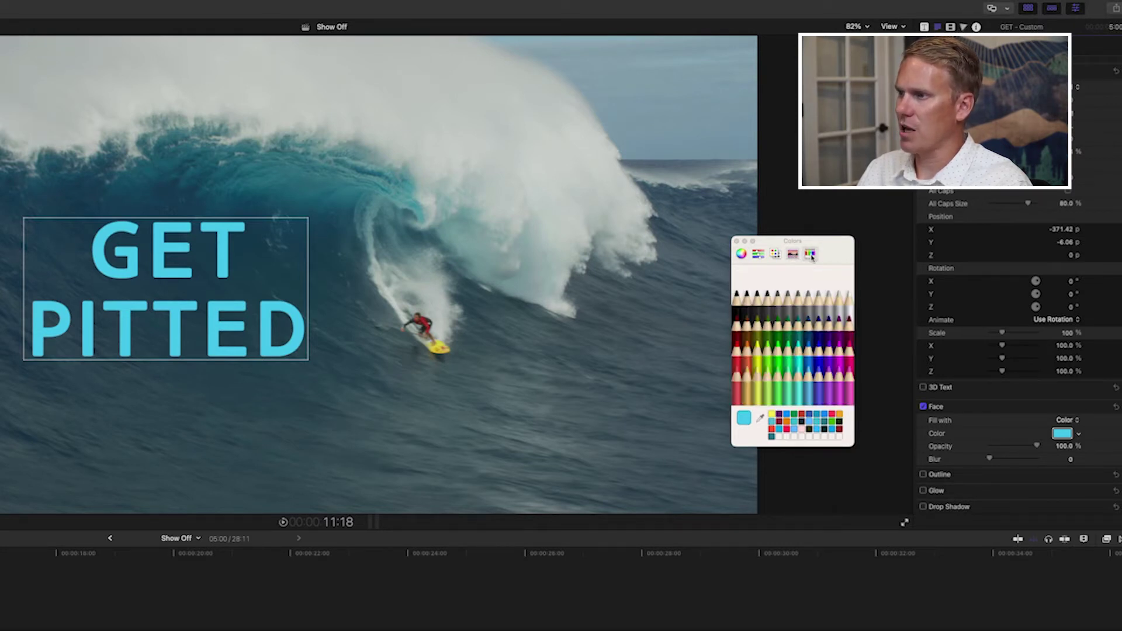
left_click(746, 255)
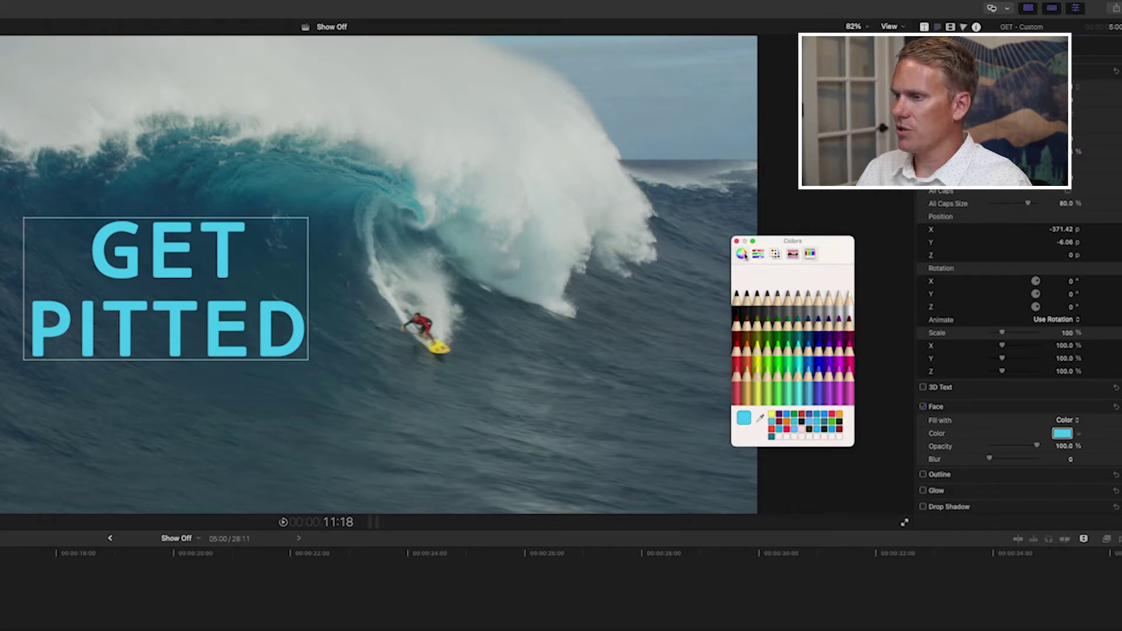
left_click(742, 254)
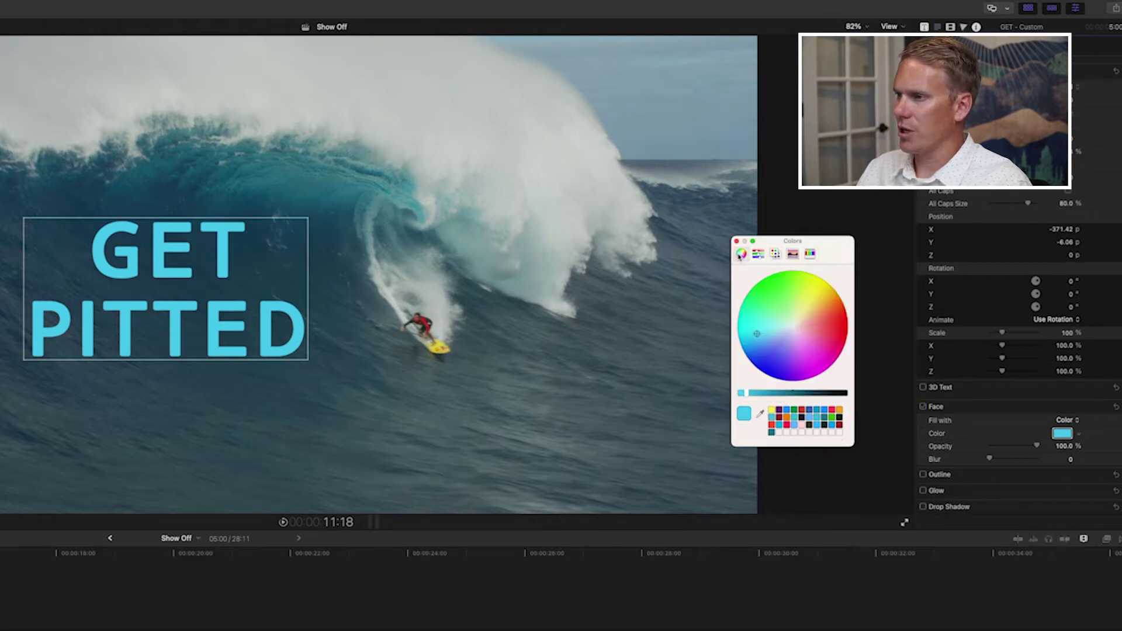
Step: Sample the title's face color with the eyedropper, first from the teal wave and then from the surfer's red shirt
left_click(760, 414)
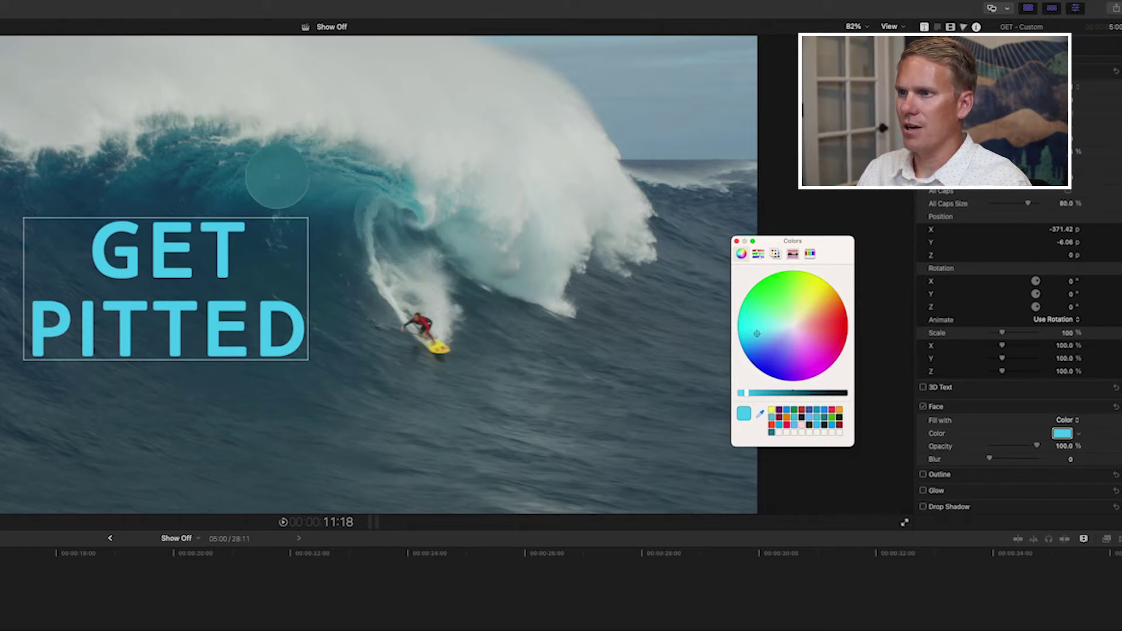
left_click(277, 176)
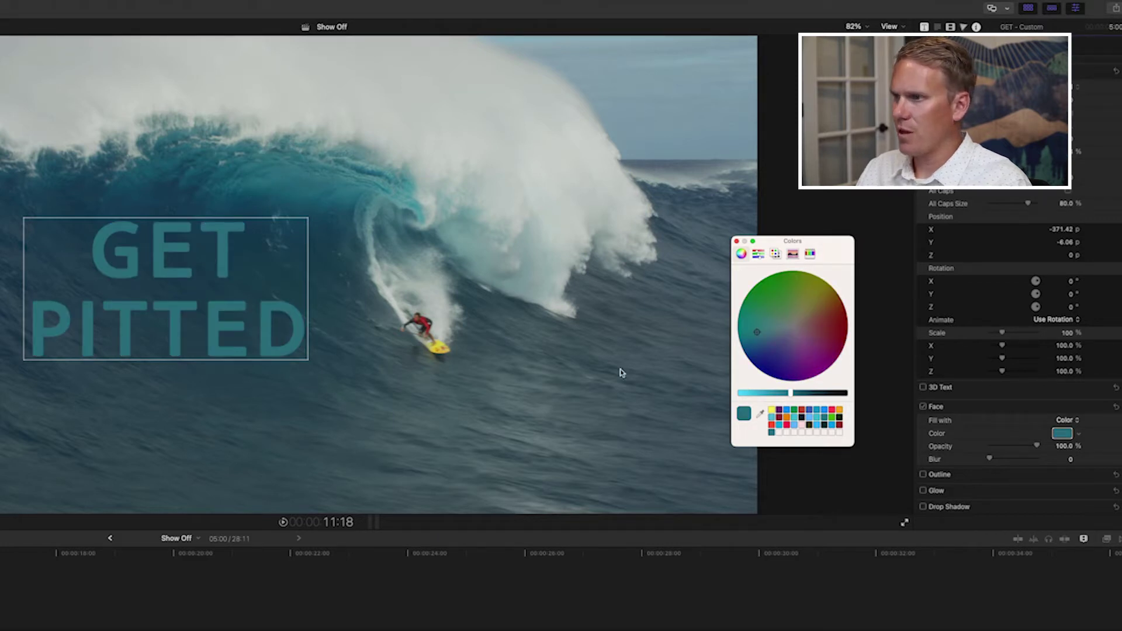
left_click(759, 414)
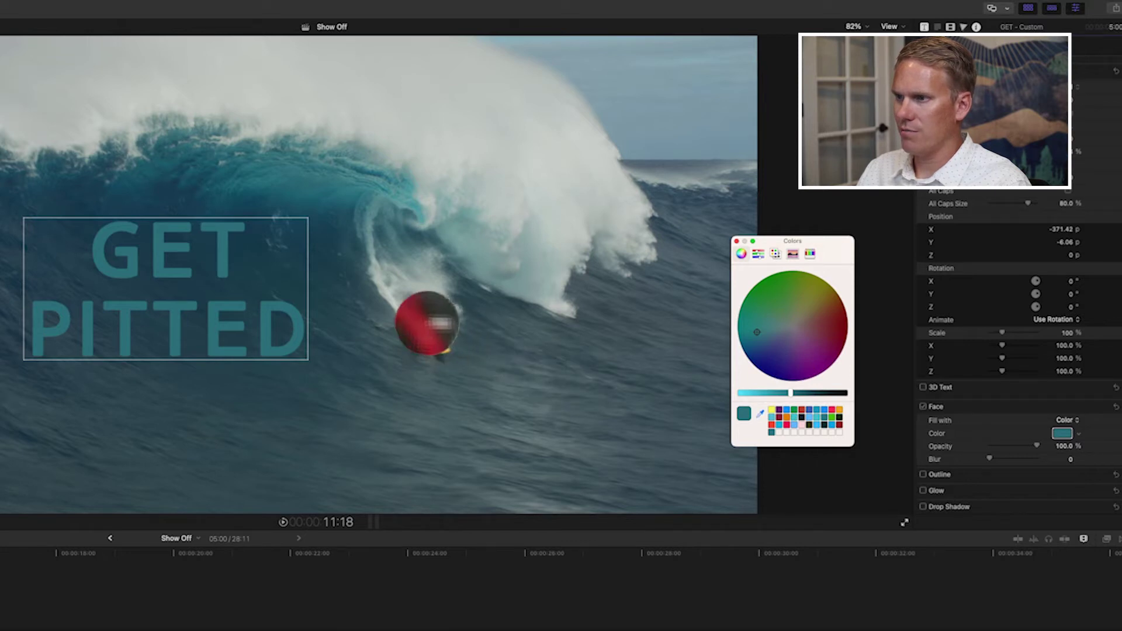
left_click(426, 322)
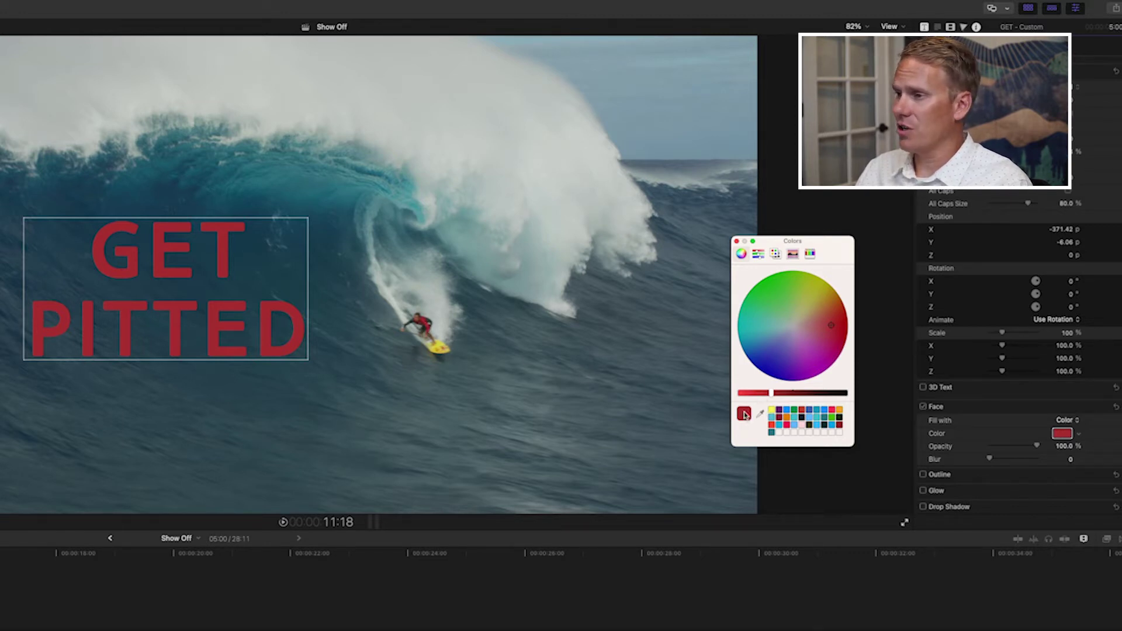
Step: Save the sampled red as a custom swatch, and reapply that swatch to the title after trying dark red, green and purple
left_click_drag(744, 414, 821, 399)
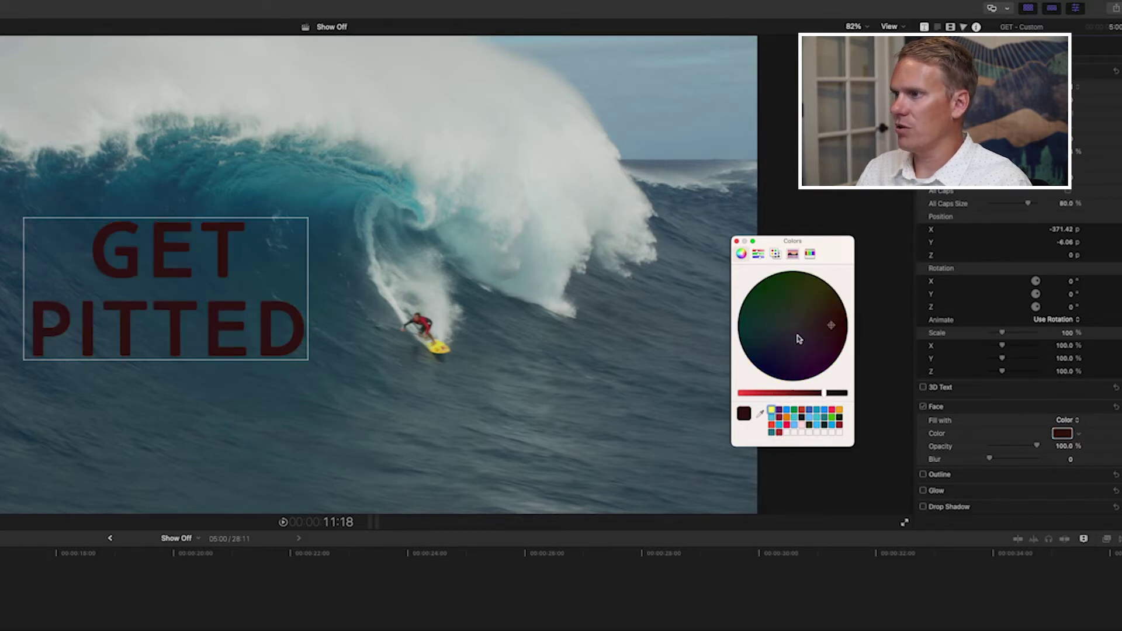
left_click(768, 314)
left_click(769, 393)
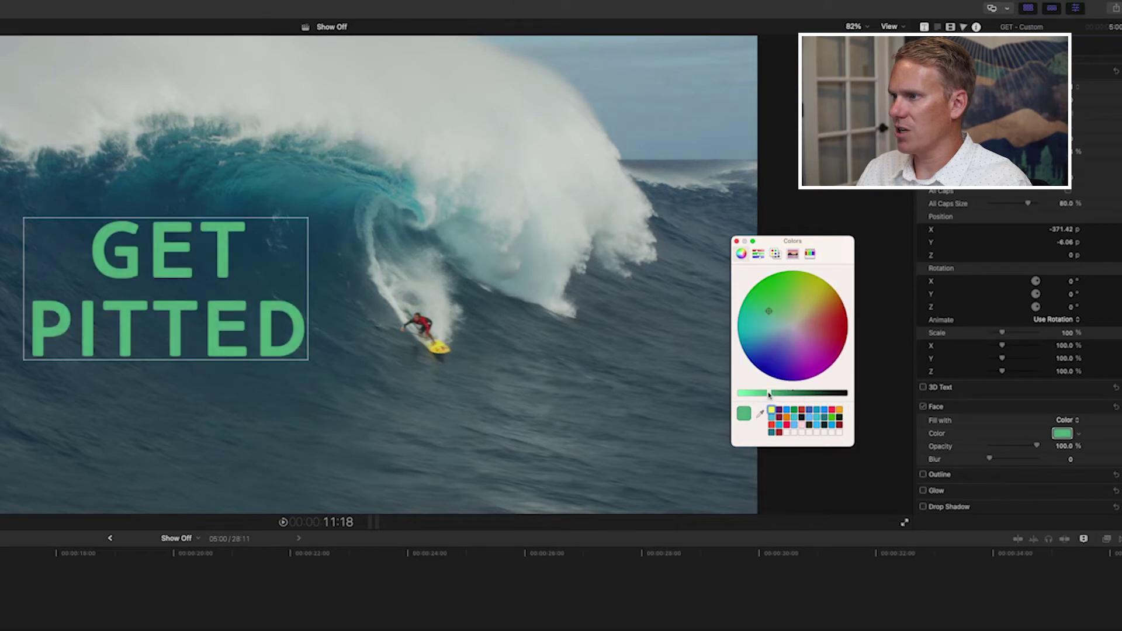
left_click(792, 339)
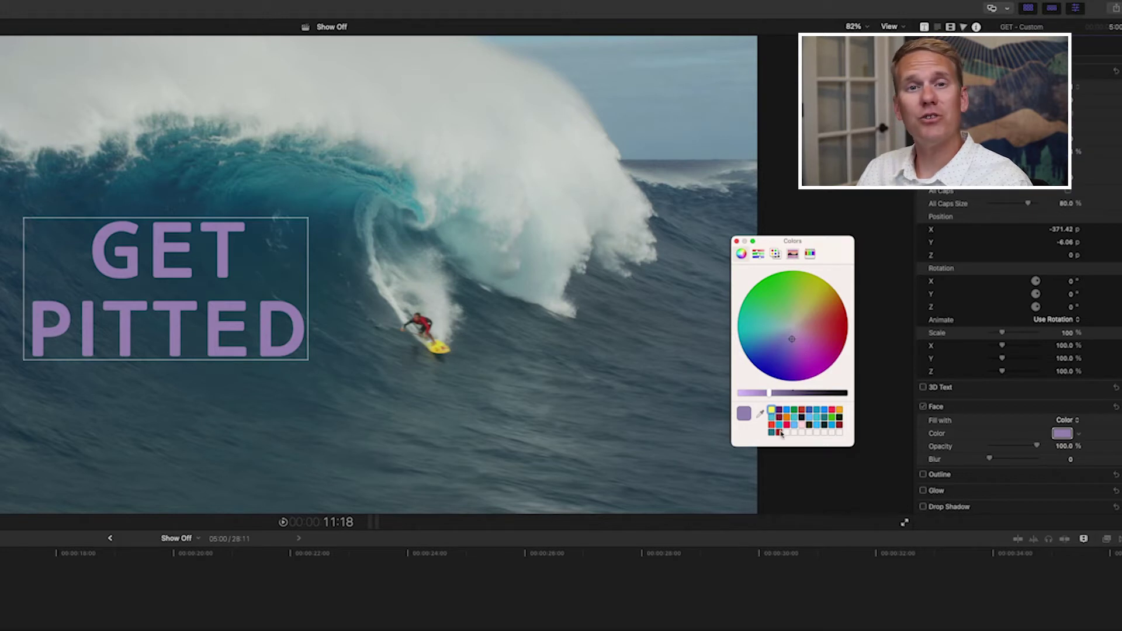
left_click(779, 432)
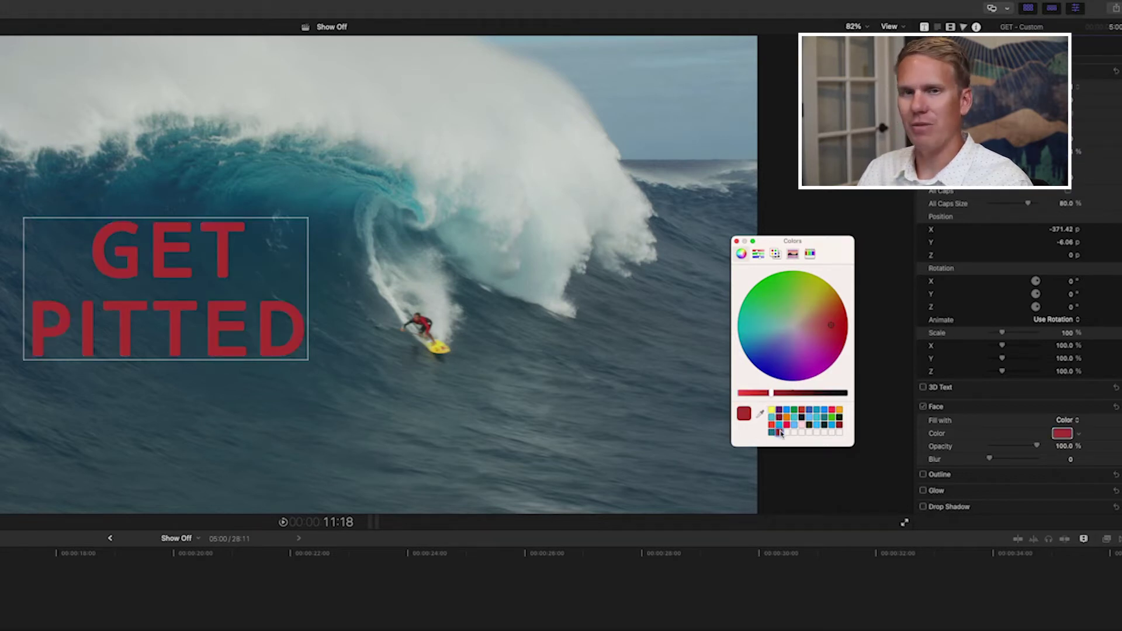
Step: Change the title face's fill type to Gradient and expand the gradient's settings
left_click_drag(792, 240, 778, 240)
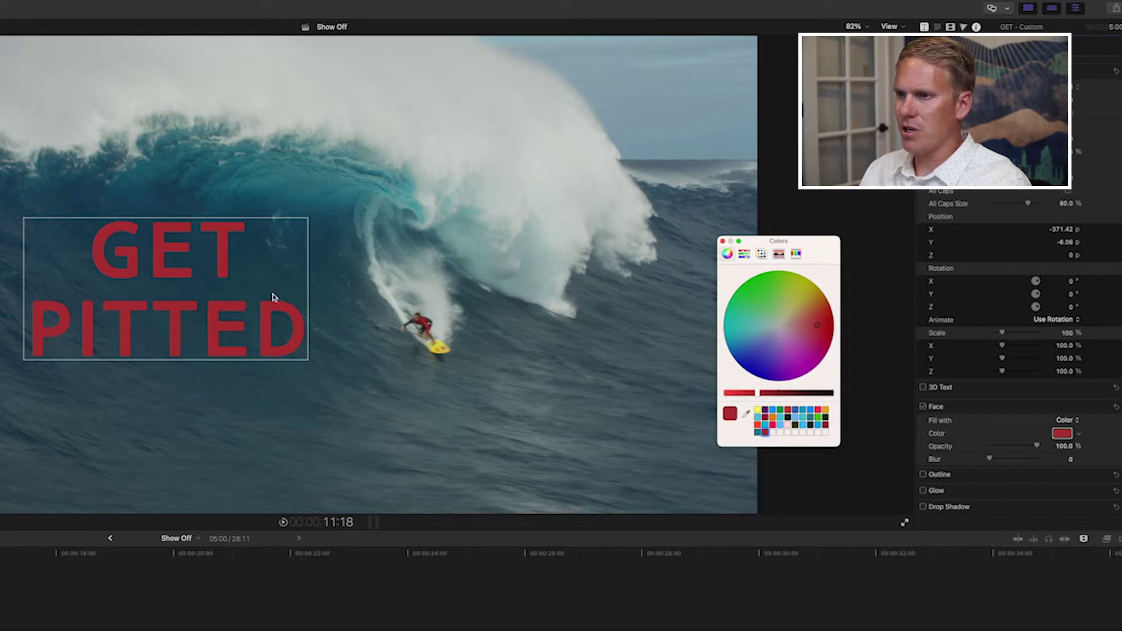
left_click(1019, 412)
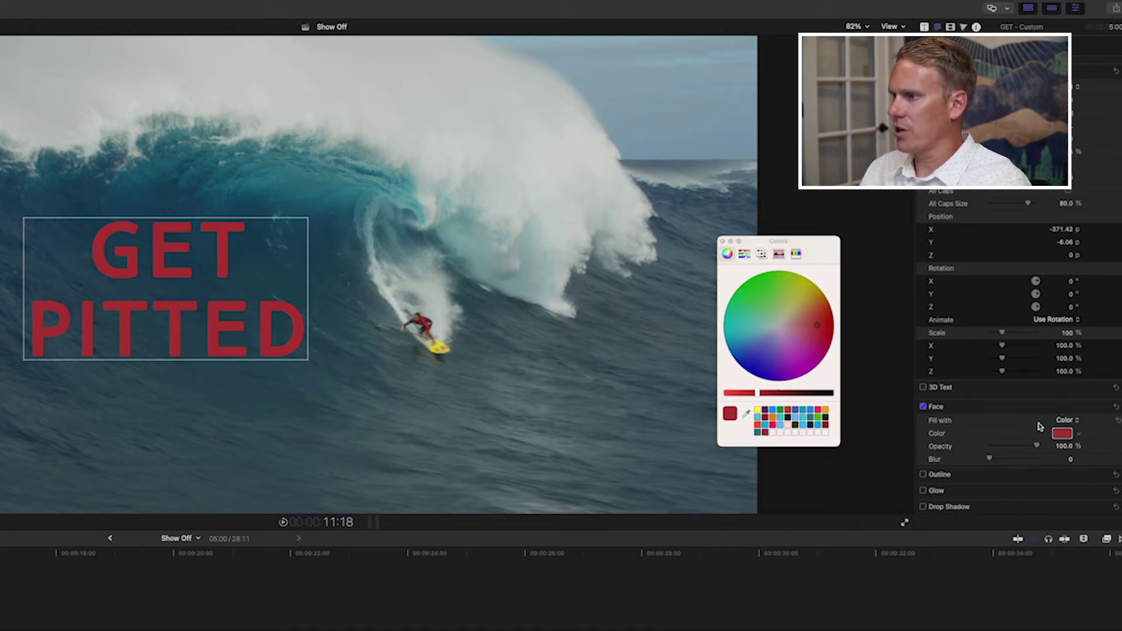
left_click(1078, 422)
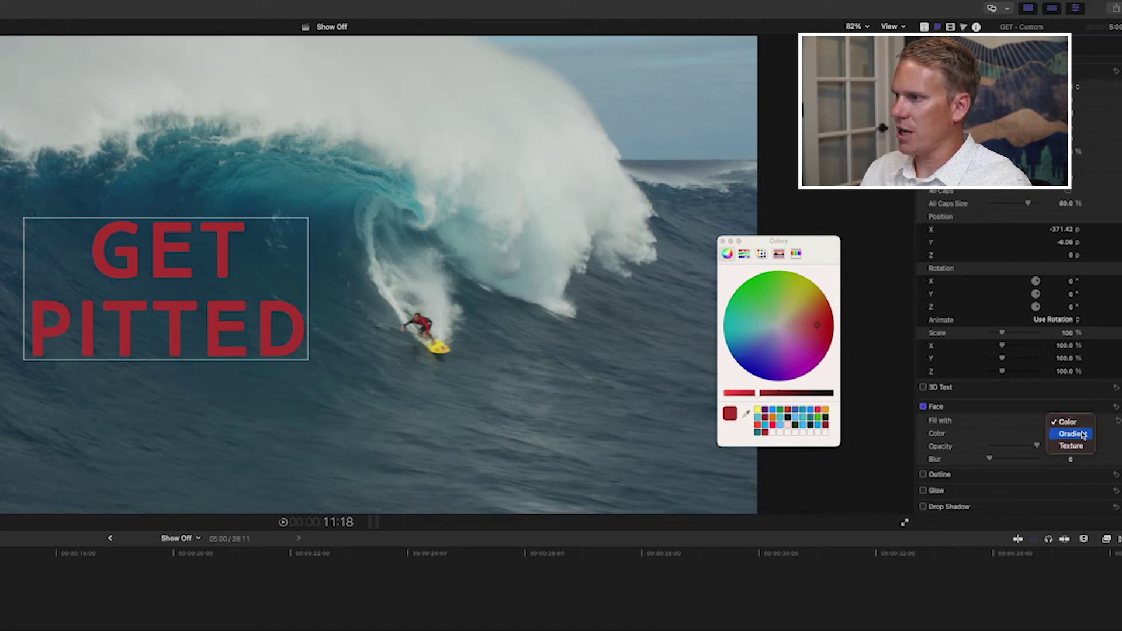
left_click(1083, 435)
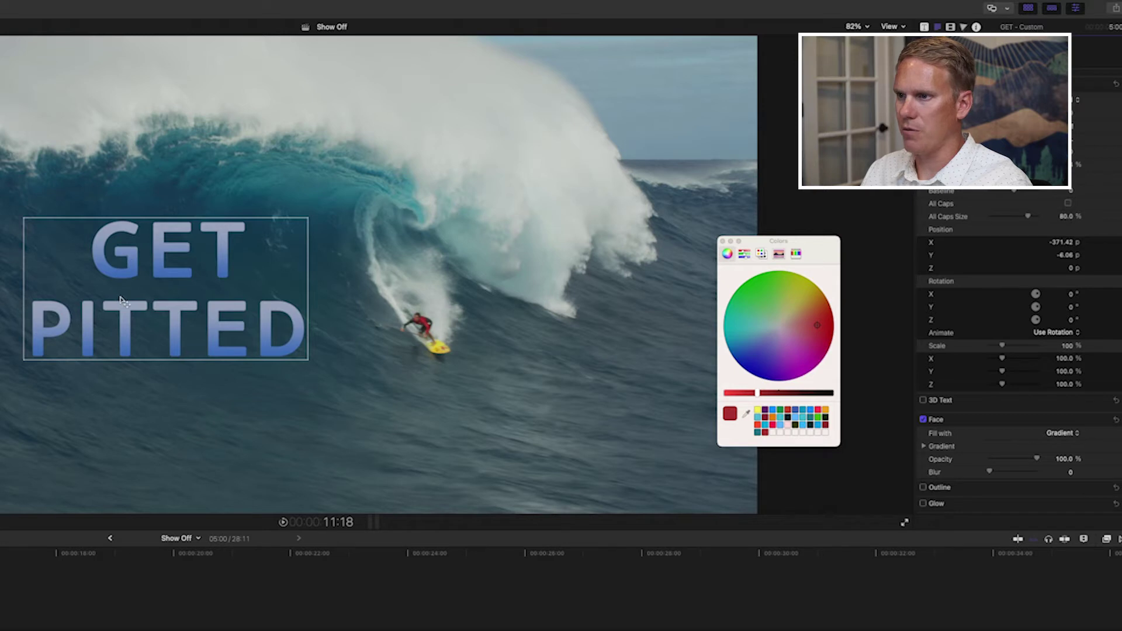
scroll(927, 456, "down", 1)
left_click(928, 433)
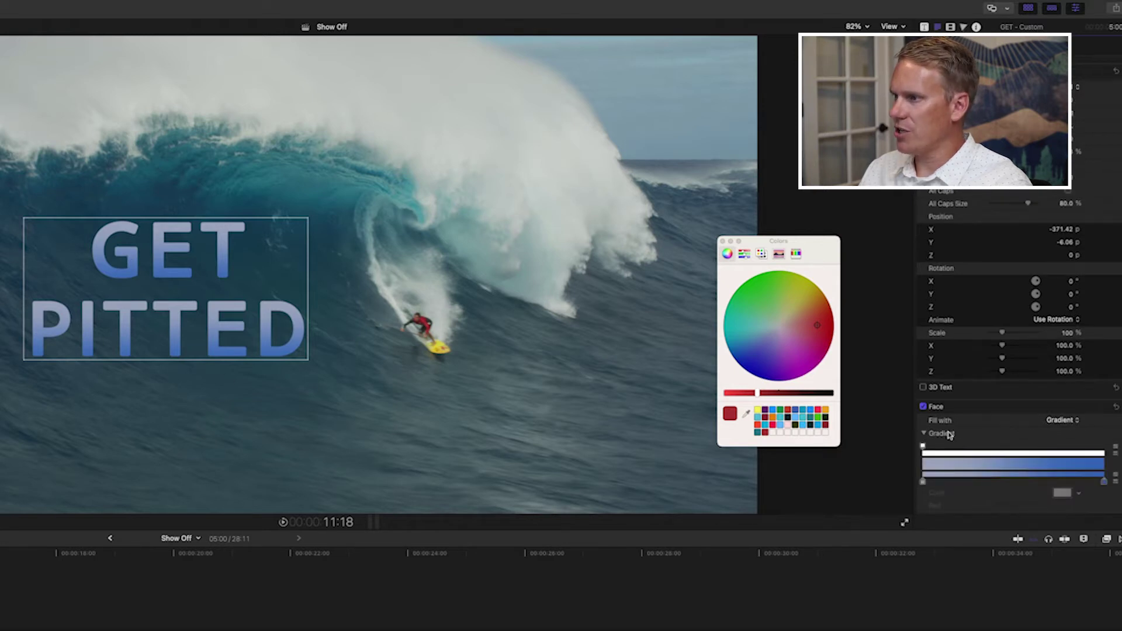
Step: Set the gradient's start color to light yellow (RGB 0.97, 0.99, 0.63) and its end color to dark green (RGB 0, 0.41, 0.27)
scroll(947, 433, "down", 5)
left_click(923, 385)
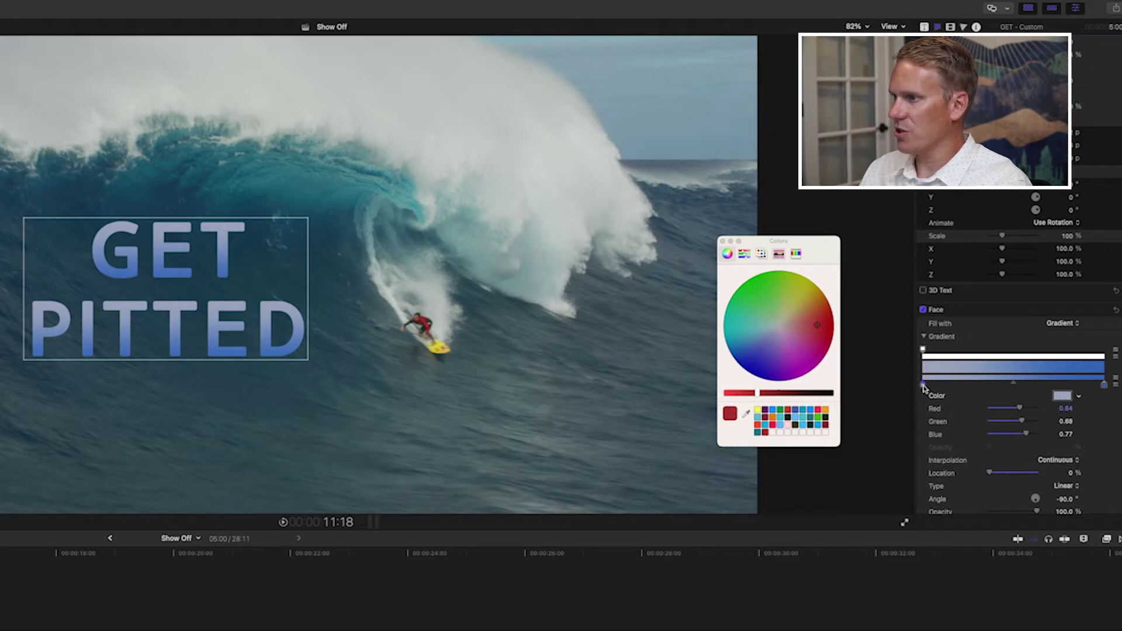
left_click(924, 388)
left_click_drag(924, 389, 893, 347)
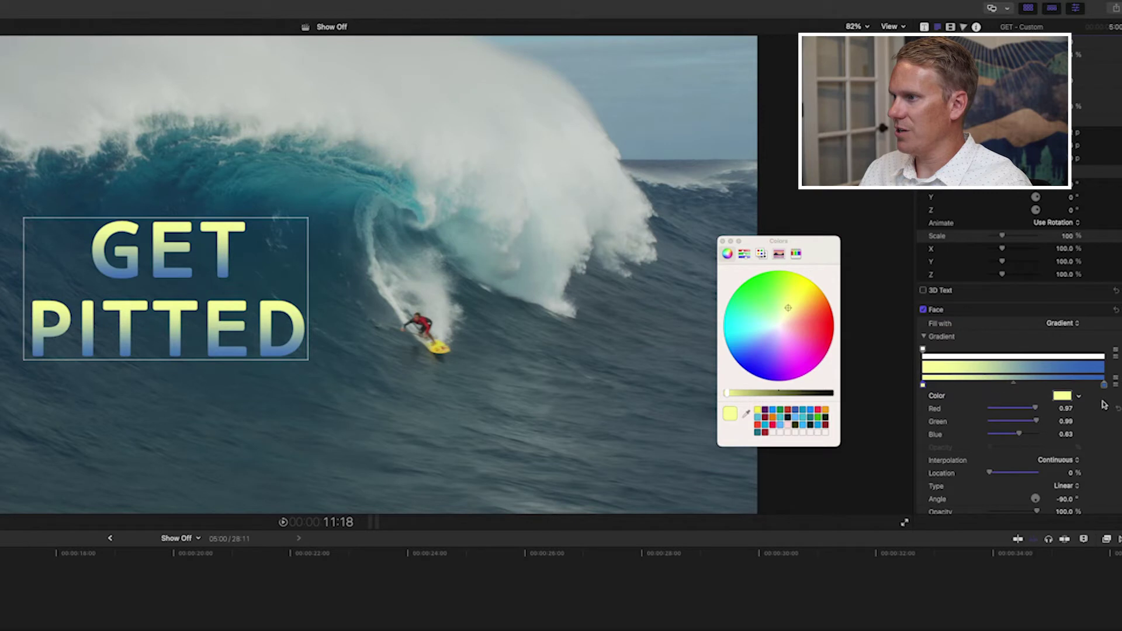
left_click_drag(1103, 384, 1076, 371)
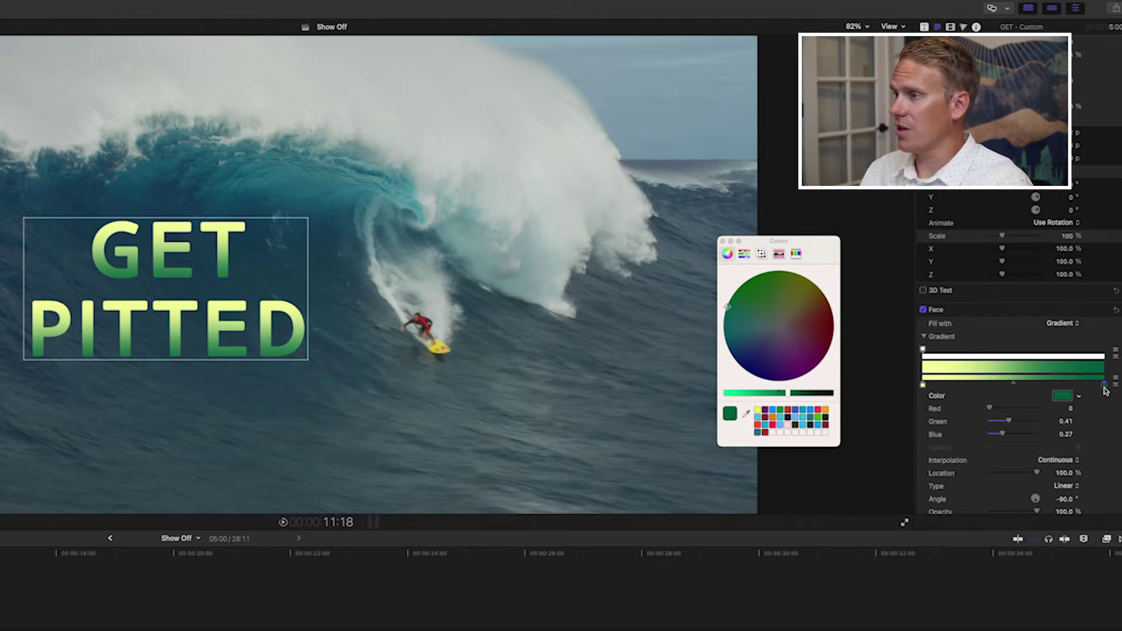
left_click(923, 386)
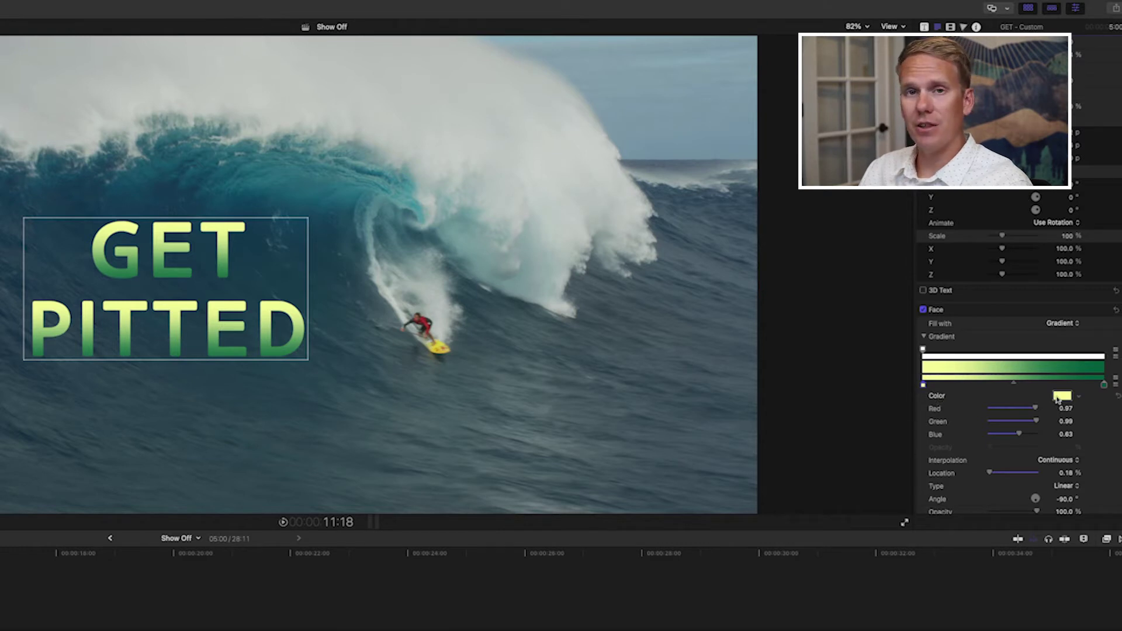
Step: Check the gradient start stop's color in the color picker and move that stop to location 0%
left_click(1057, 399)
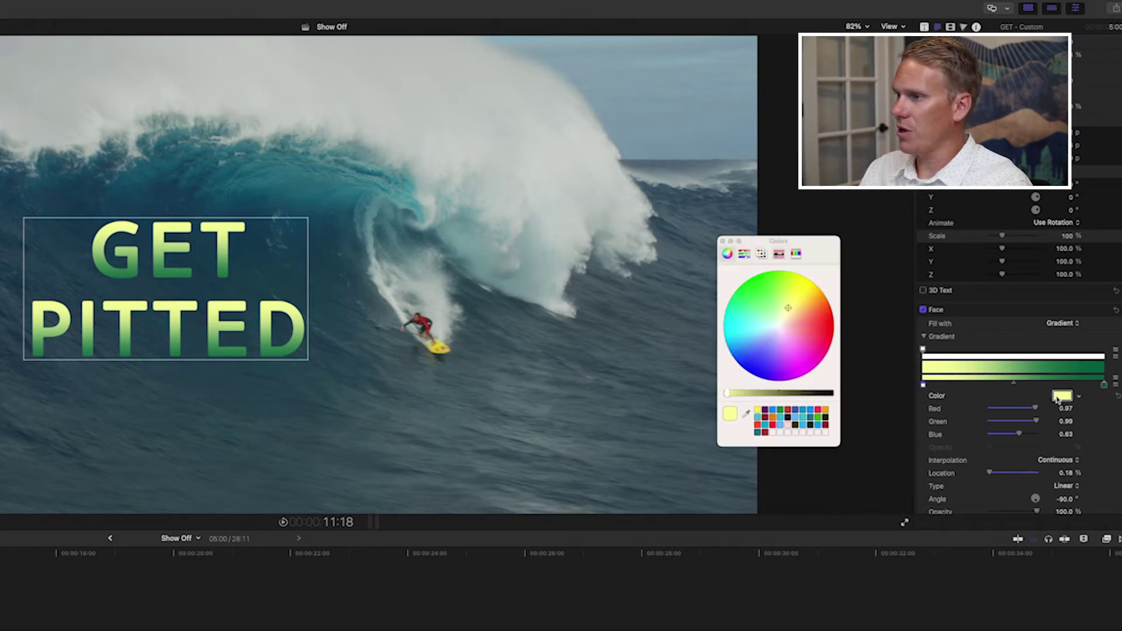
left_click(722, 242)
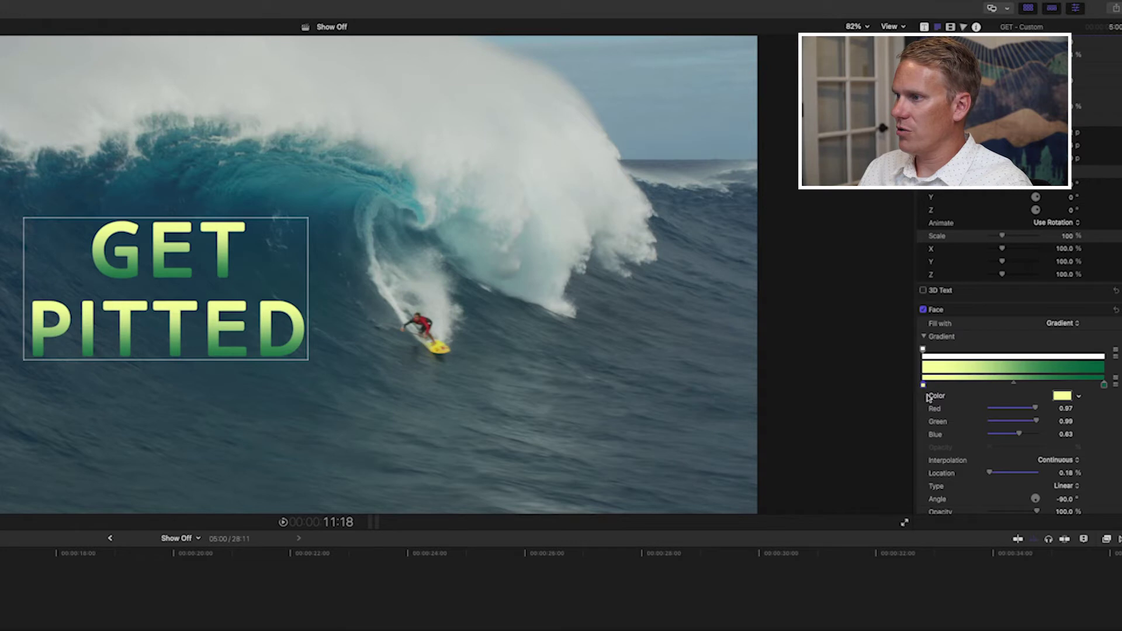
double_click(923, 386)
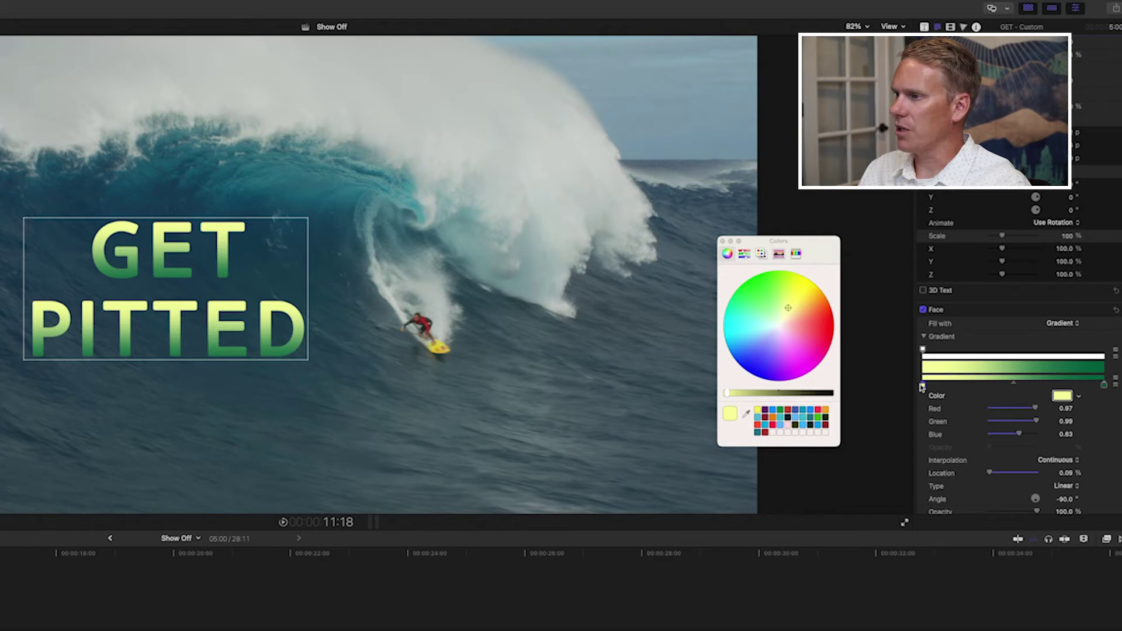
mouse_move(923, 387)
left_mouse_down()
mouse_move(1005, 387)
mouse_move(922, 388)
left_mouse_up()
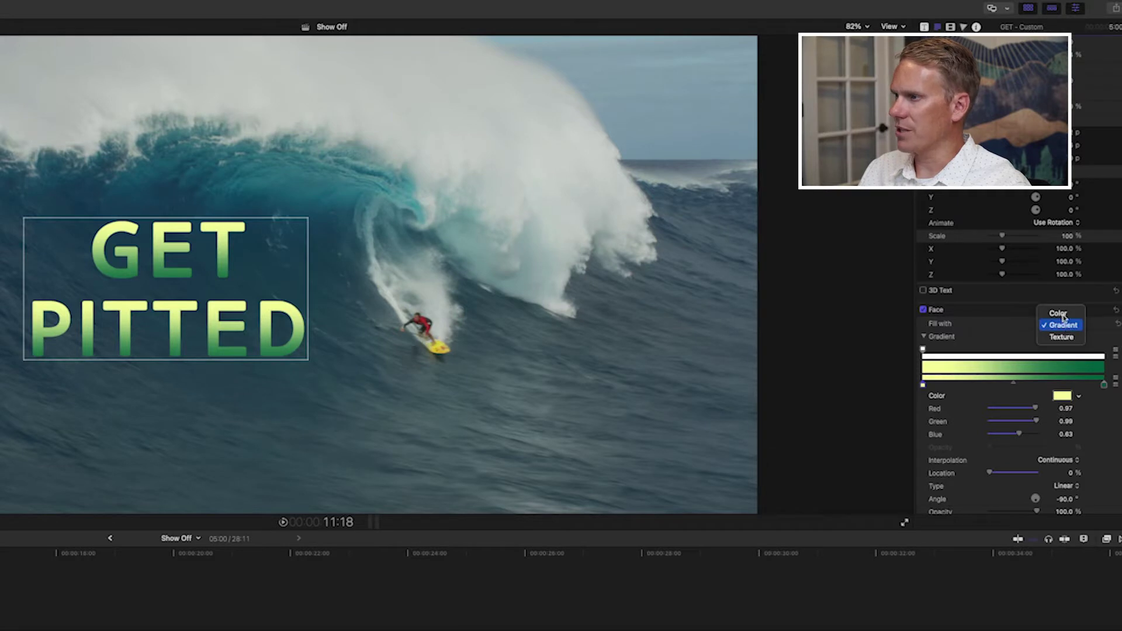
Step: Switch the title face's fill back to Color and apply the saved teal swatch
left_click(1058, 313)
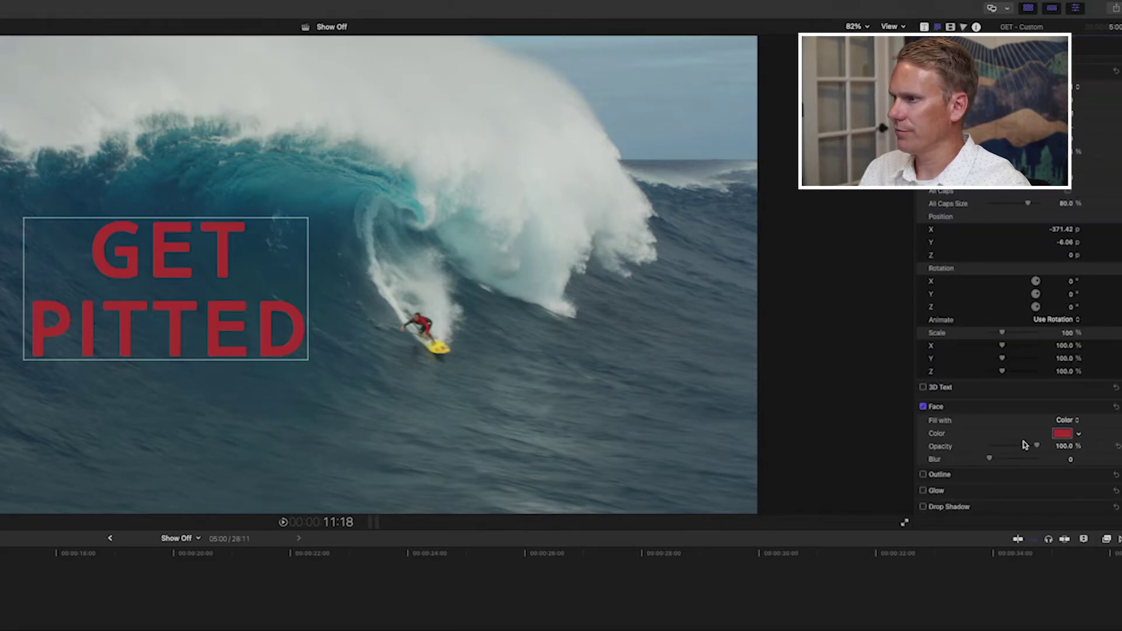
left_click(1062, 434)
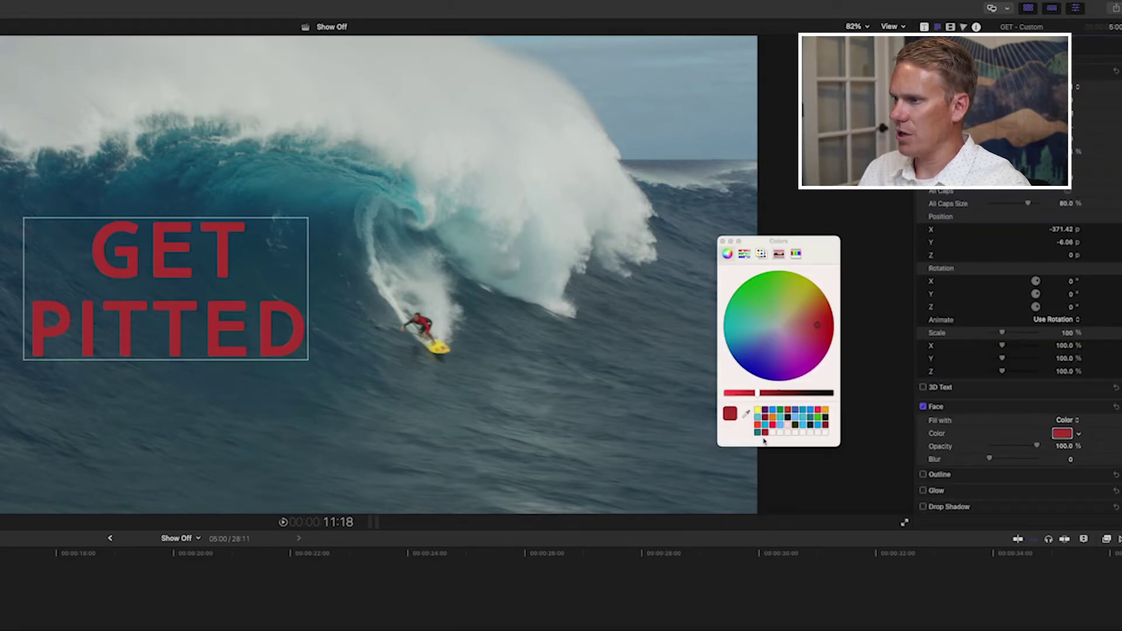
left_click(758, 431)
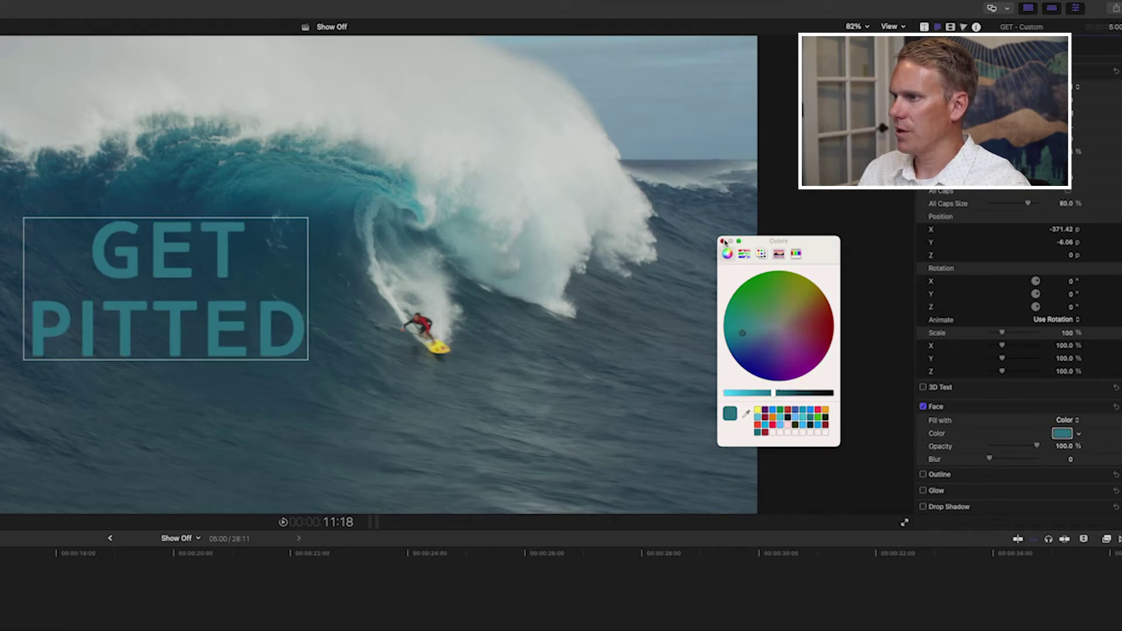
left_click(722, 241)
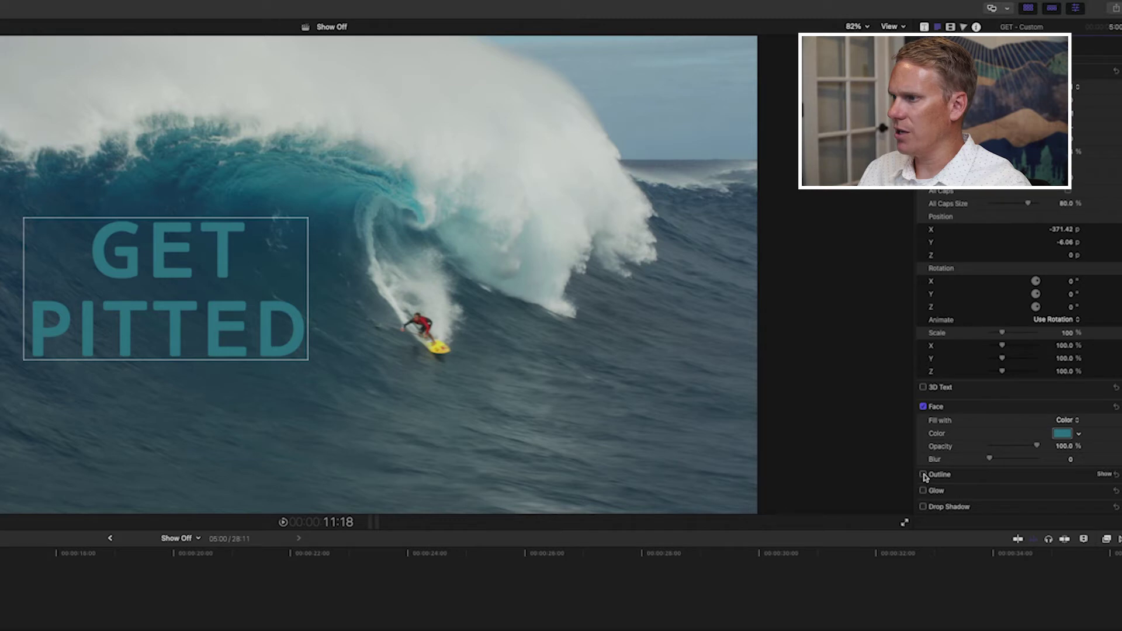
Step: Enable the title's outline and expand its settings to check the fill options
left_click(923, 475)
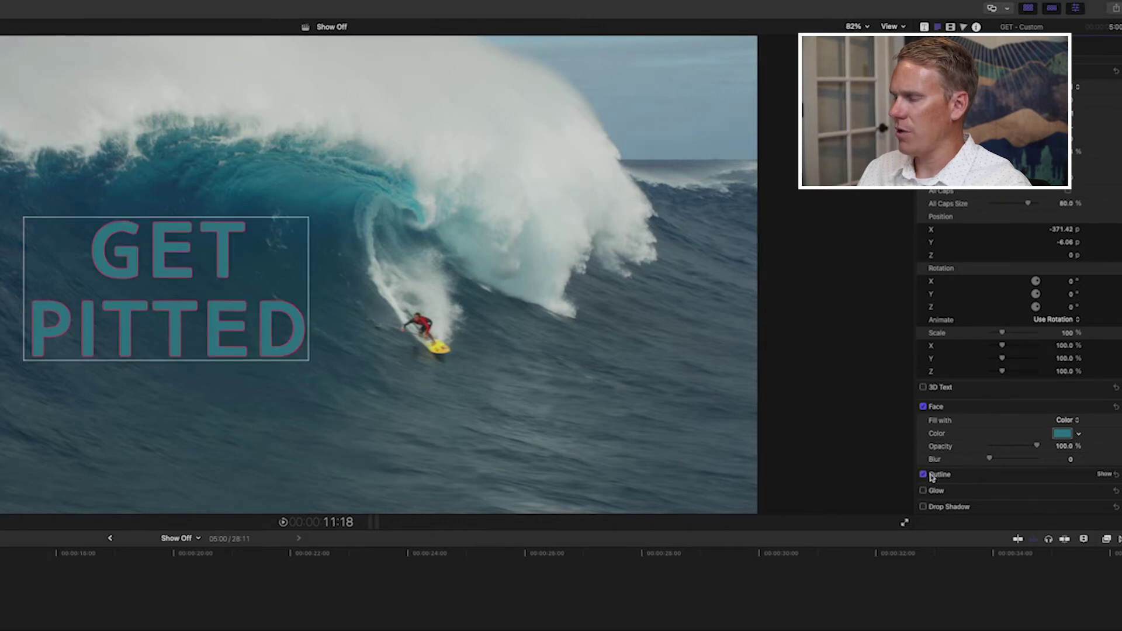
left_click(1103, 474)
scroll(1095, 458, "down", 3)
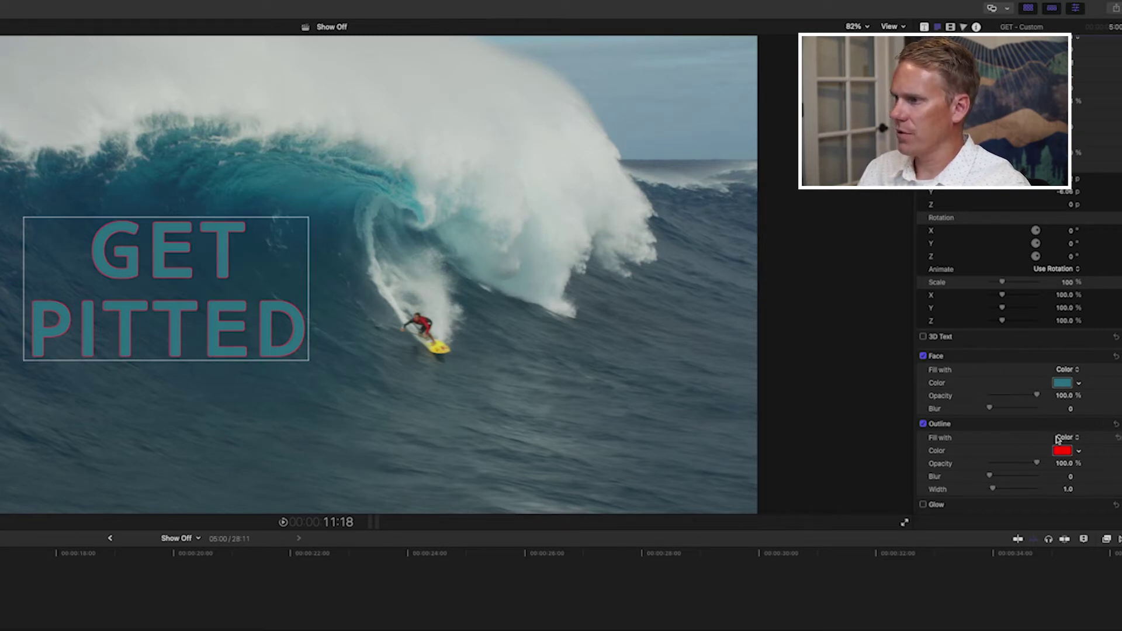
left_click(1058, 439)
left_click(1059, 439)
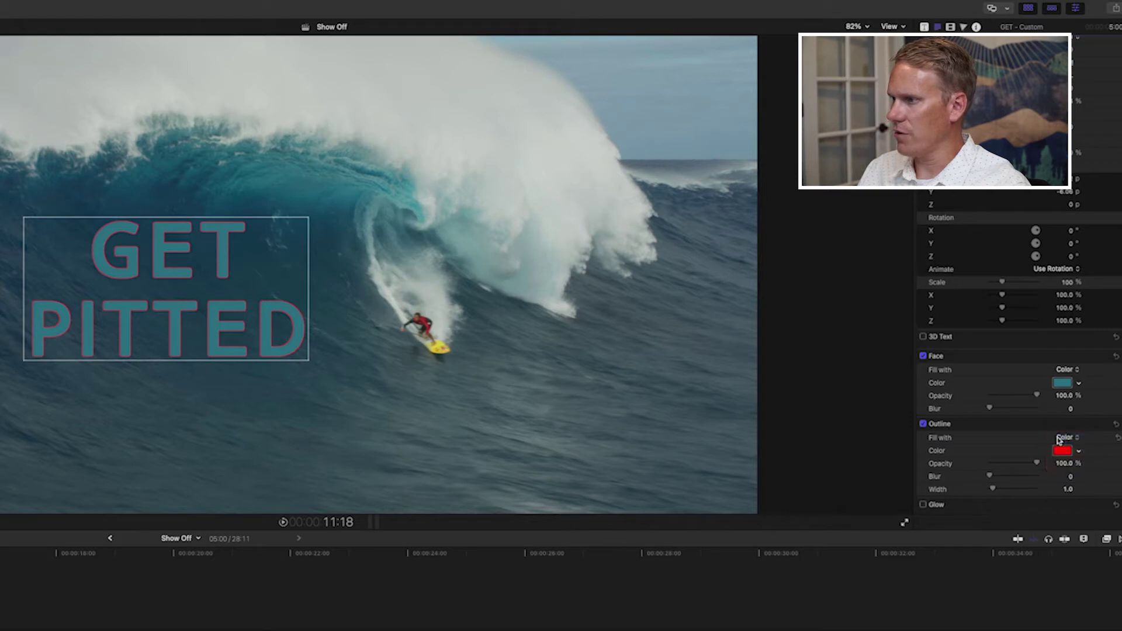
Step: Turn off the title's face and restyle the outline with a width of 5.0 and the saved teal swatch
left_click(923, 356)
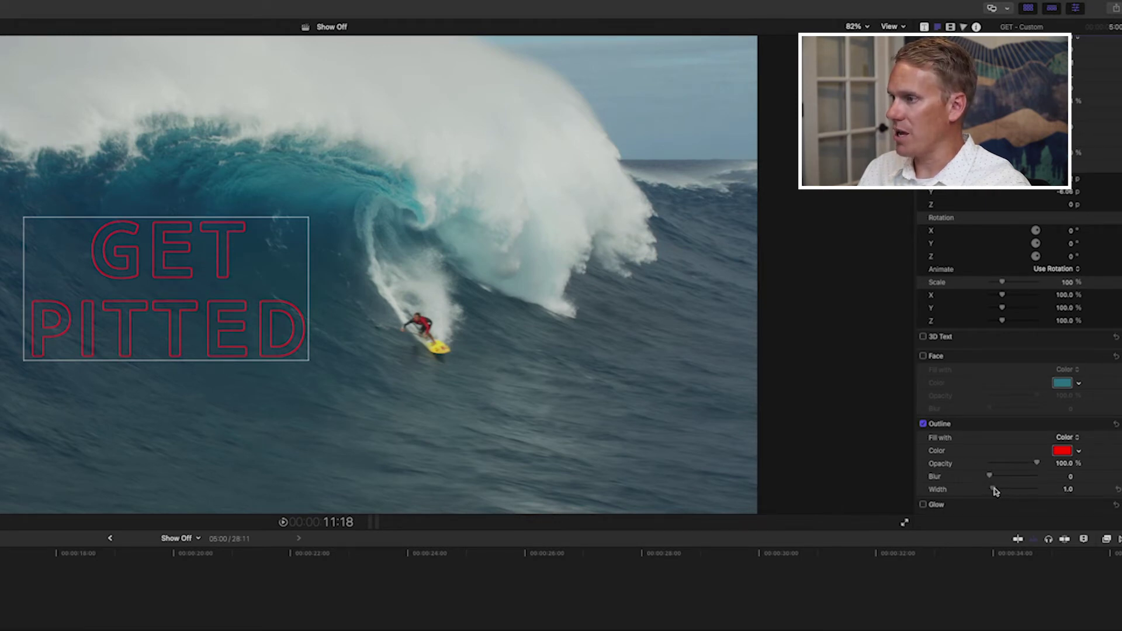
left_click_drag(993, 489, 1006, 490)
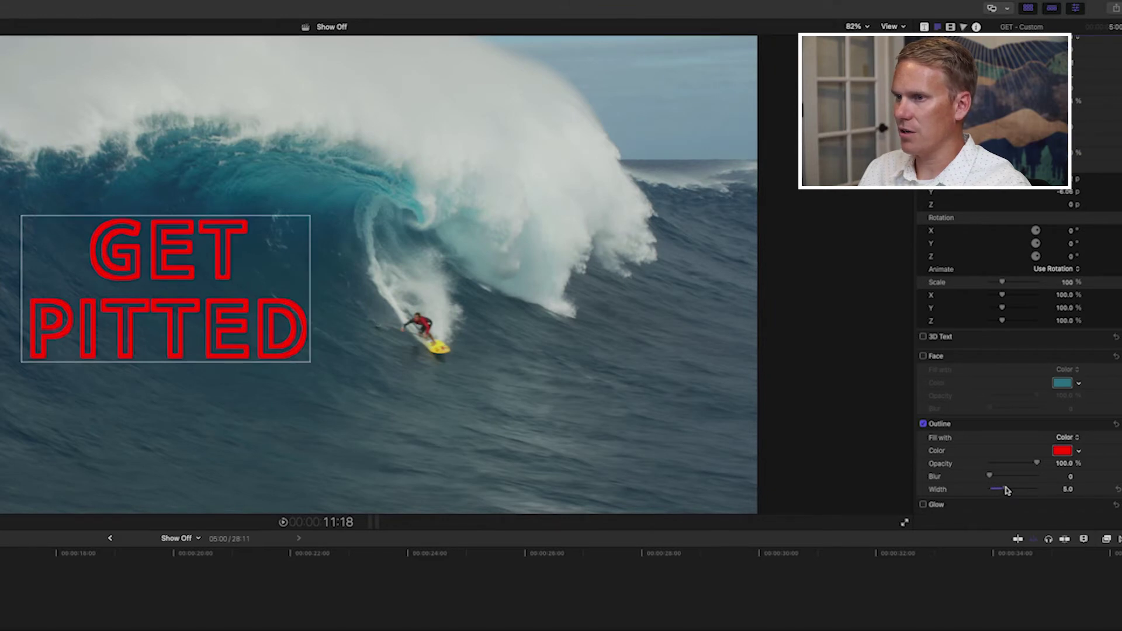
left_click(1060, 451)
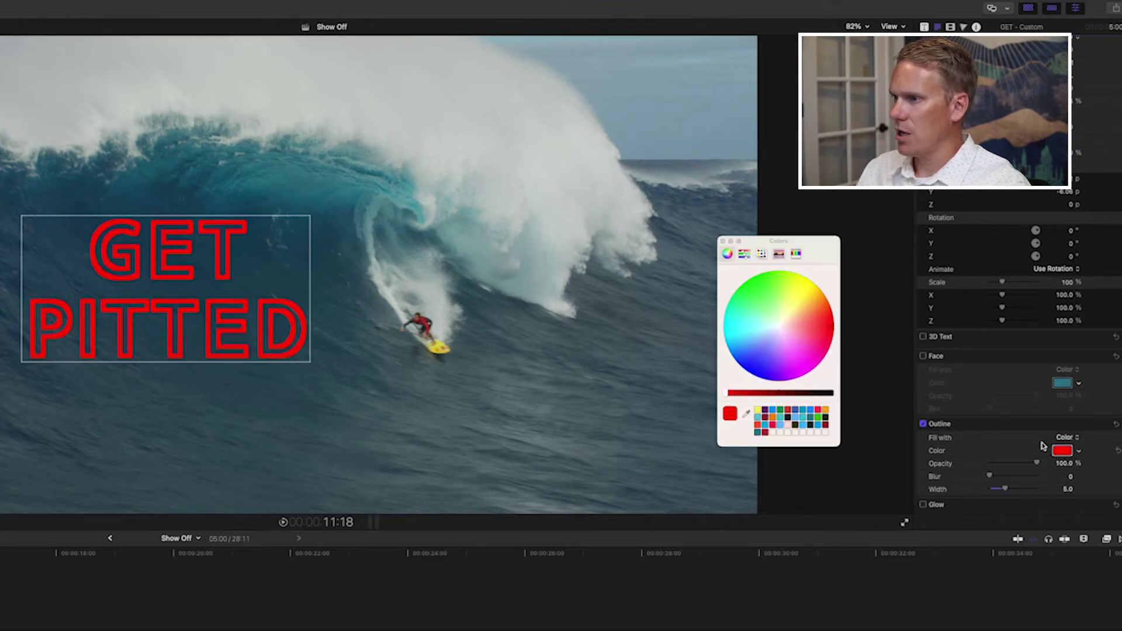
left_click(759, 433)
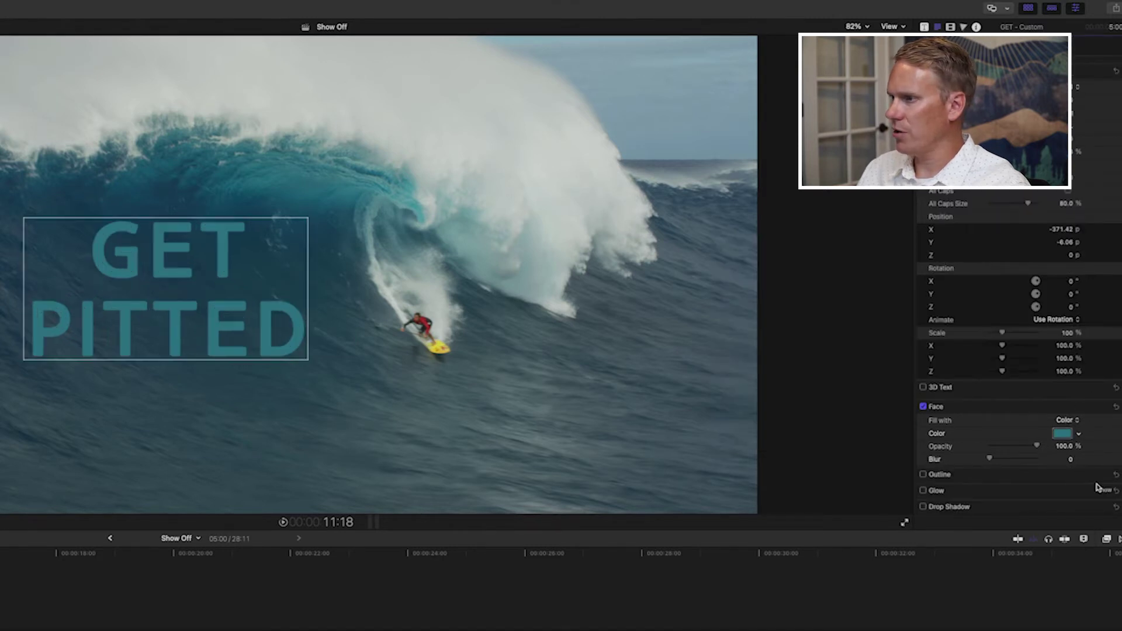
Step: Enable the title's glow and expand its settings
left_click(923, 490)
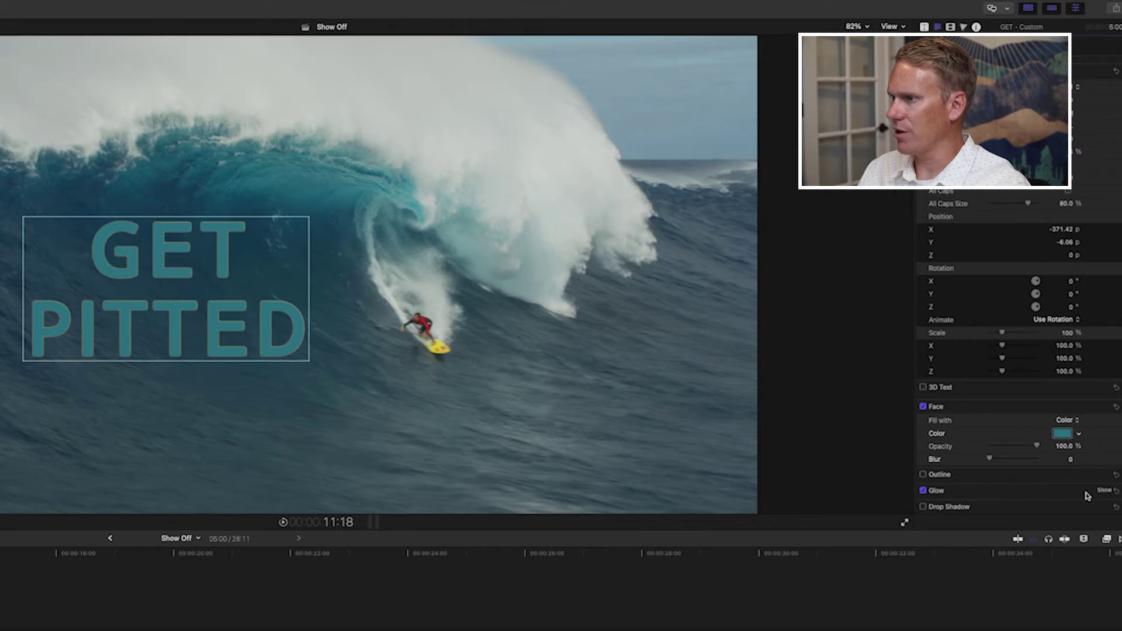
left_click(1103, 491)
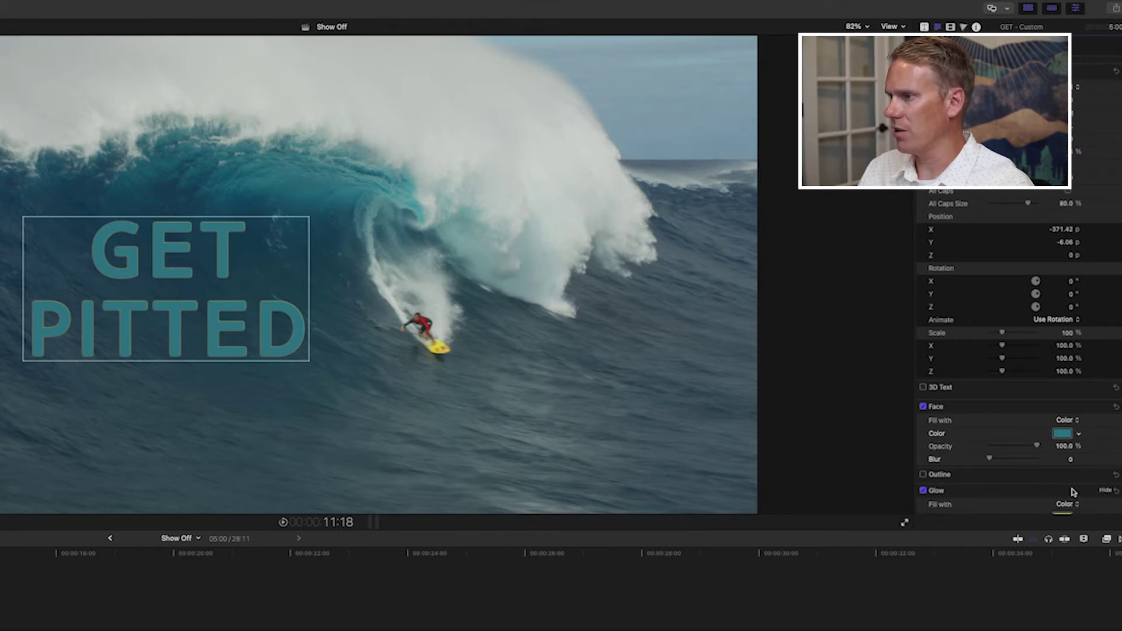
scroll(1075, 488, "down", 2)
left_click_drag(1072, 483, 1071, 450)
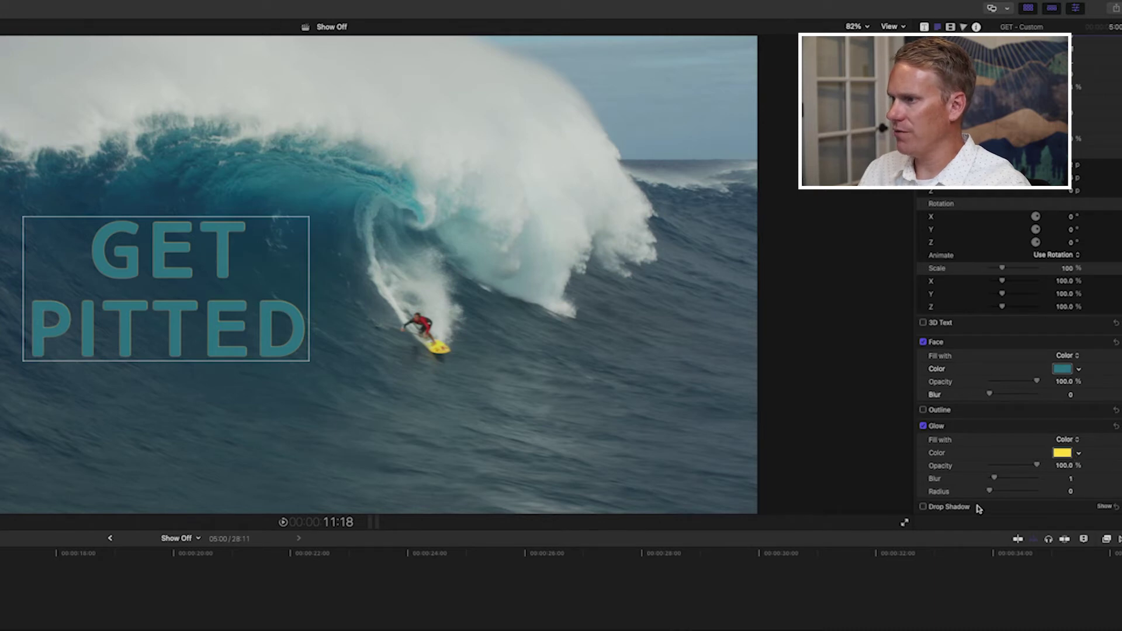
Step: Set the glow's radius to 44, blur to 4.94 and opacity to about 72%, using the saved teal swatch as its color
mouse_move(989, 493)
left_mouse_down()
mouse_move(1031, 489)
mouse_move(1003, 494)
left_mouse_up()
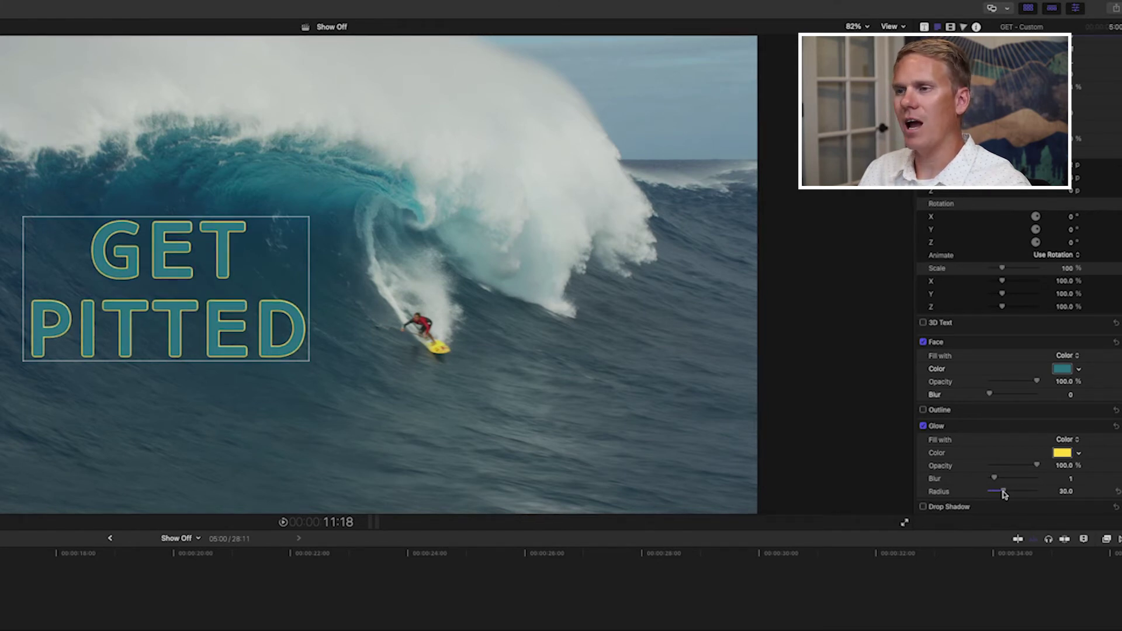
left_click_drag(995, 479, 1025, 467)
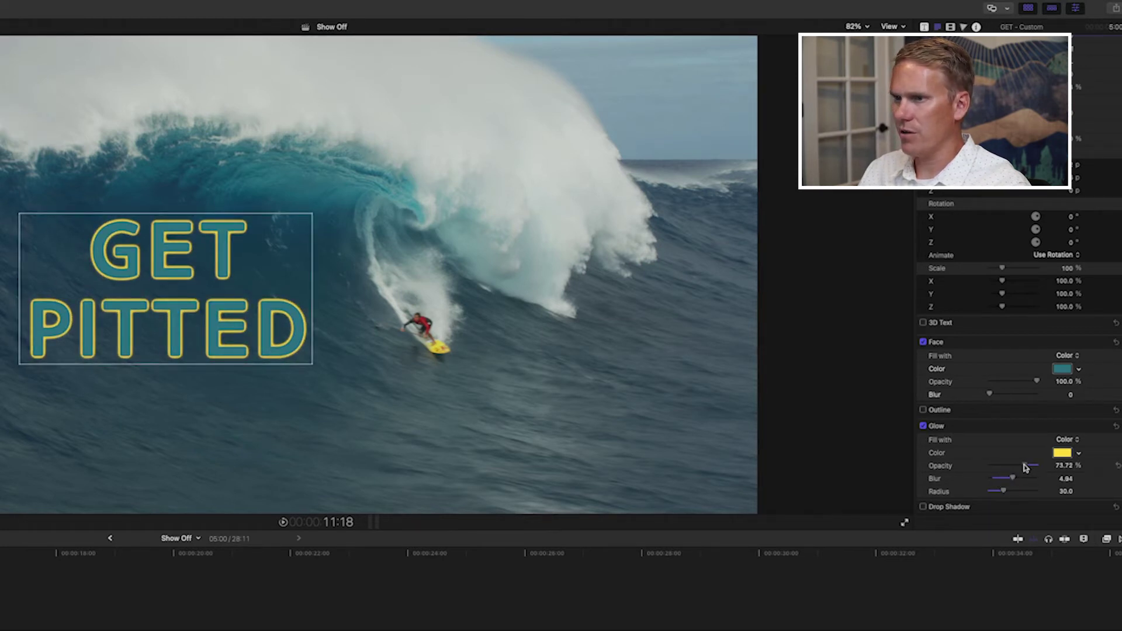
left_click_drag(1003, 492, 1012, 493)
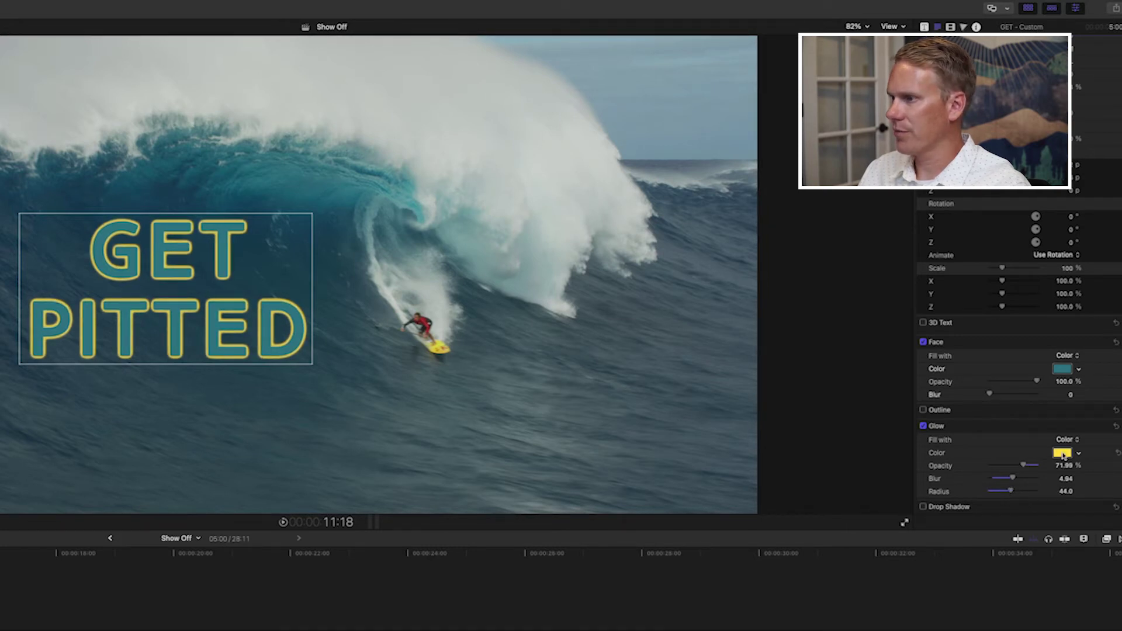
left_click(1062, 454)
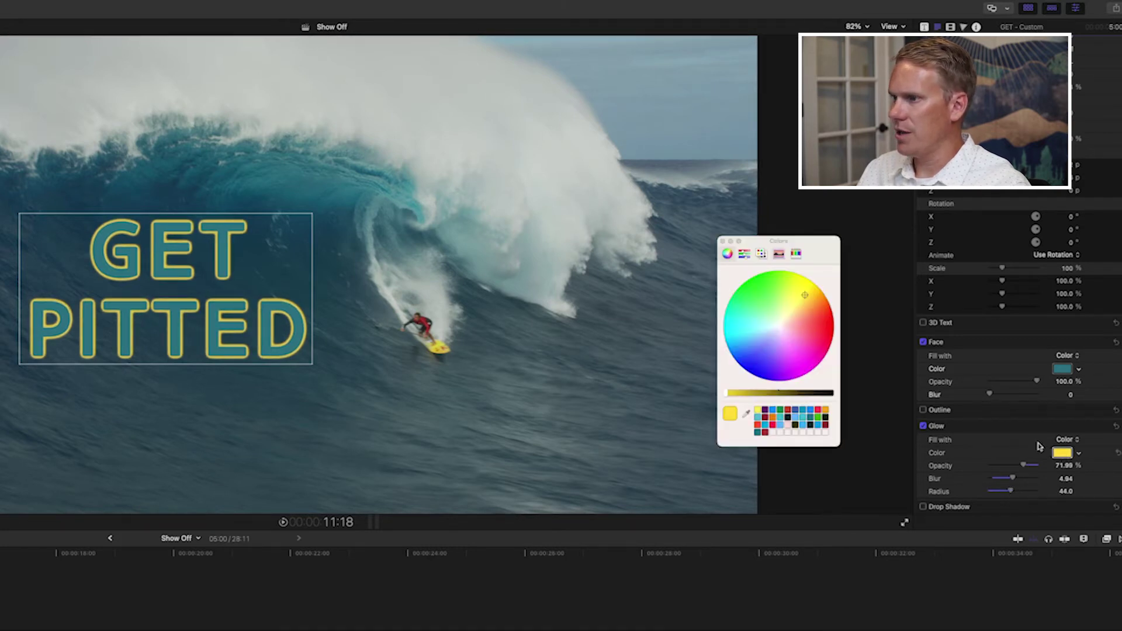
left_click(758, 429)
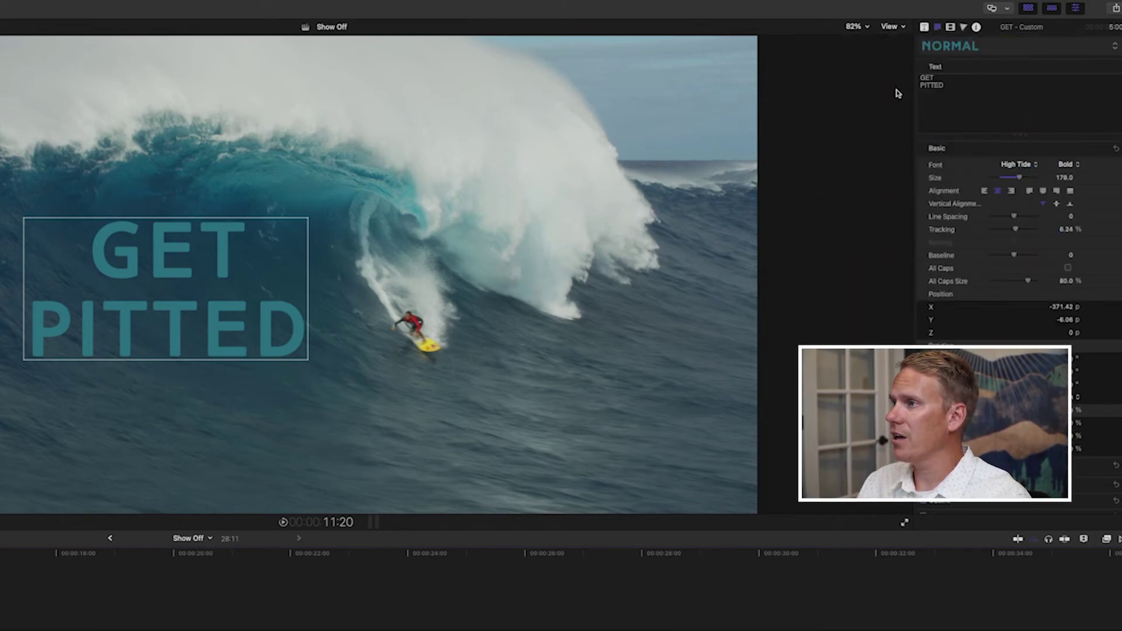
Step: Select only the word GET and set its face color to the saved red swatch
double_click(927, 76)
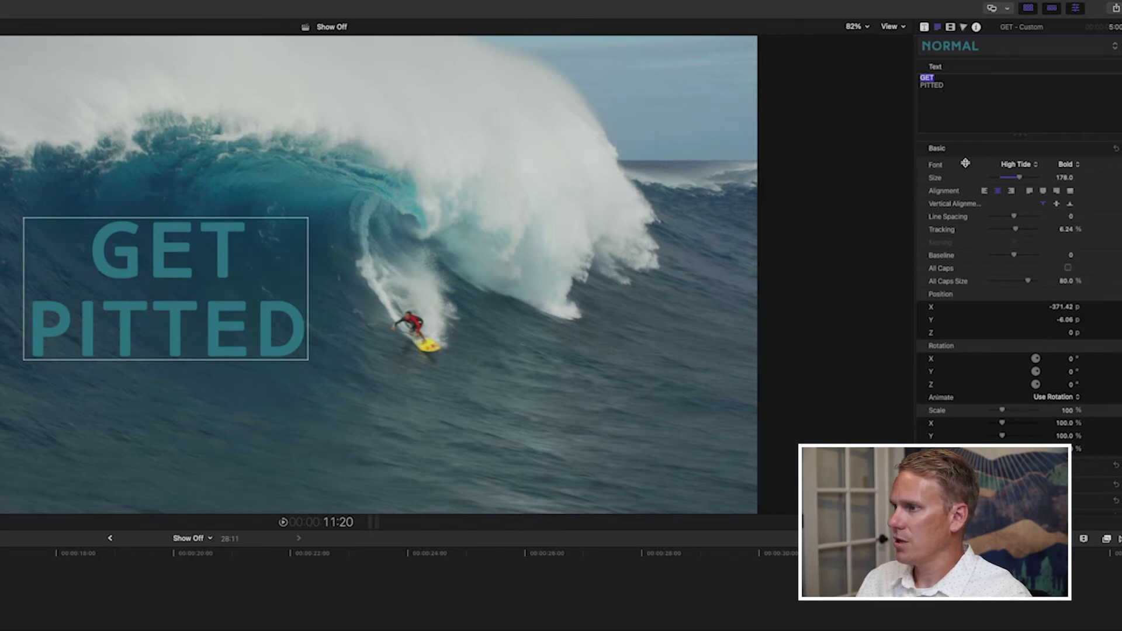
scroll(1051, 461, "down", 2)
left_click(1102, 459)
scroll(1070, 444, "down", 4)
left_click(1062, 434)
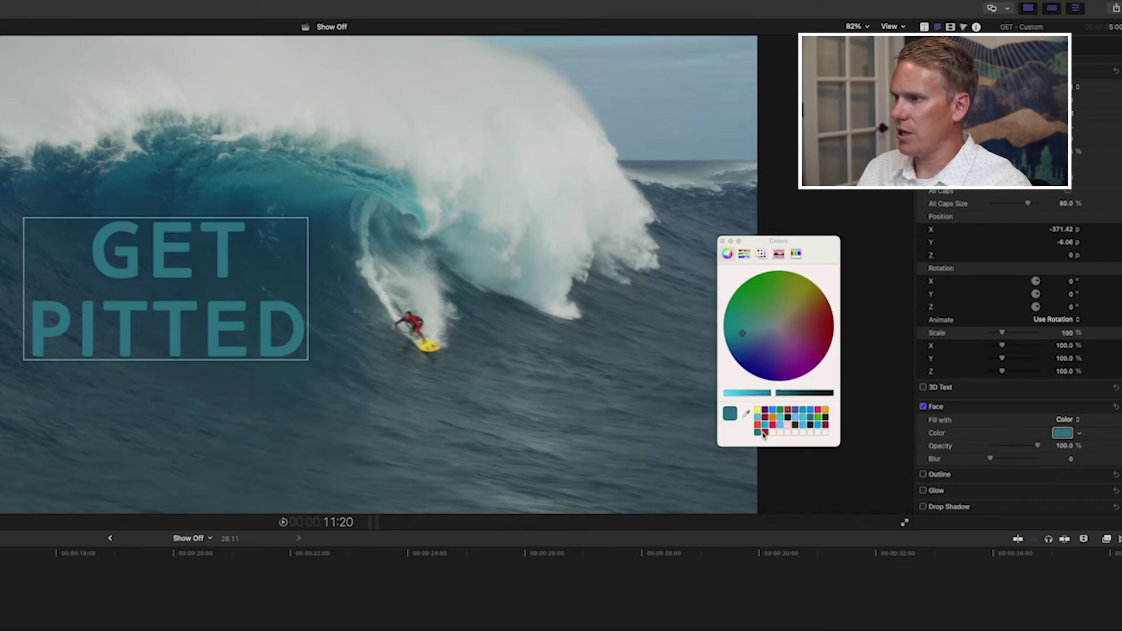
left_click(764, 432)
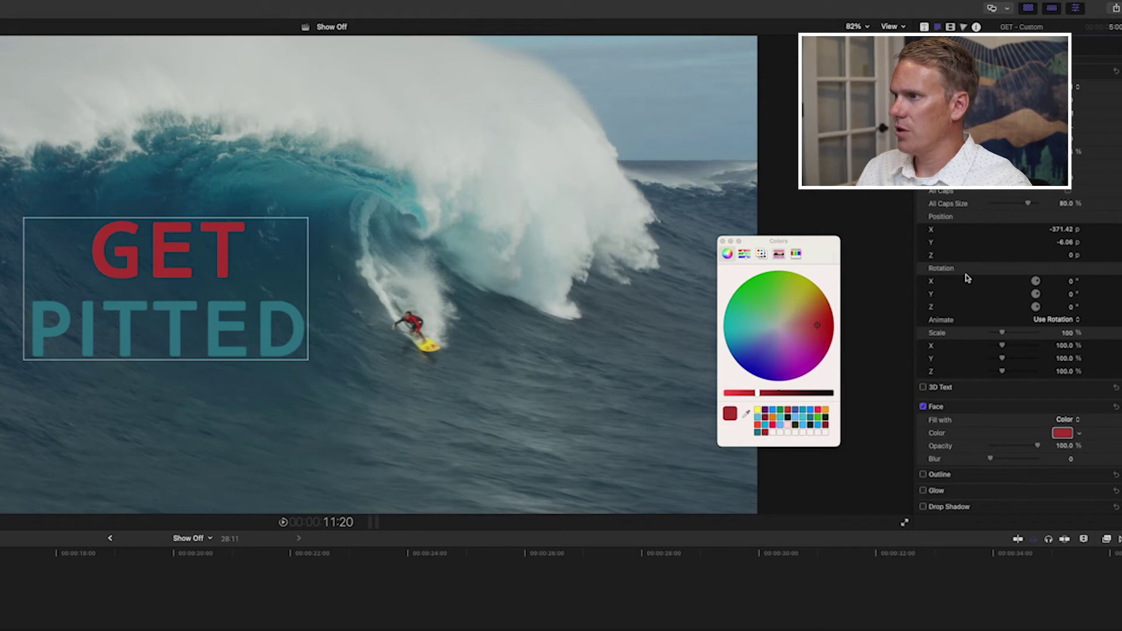
Step: Try the saved red swatch as the face color of the word PITTED
scroll(1005, 286, "up", 3)
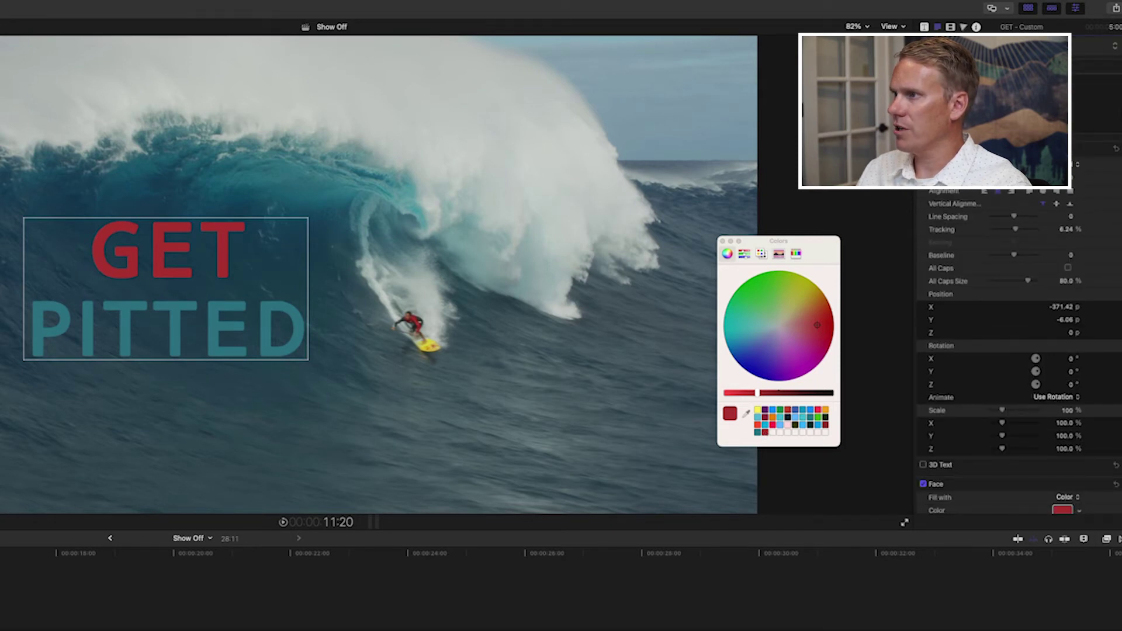
scroll(1023, 397, "down", 2)
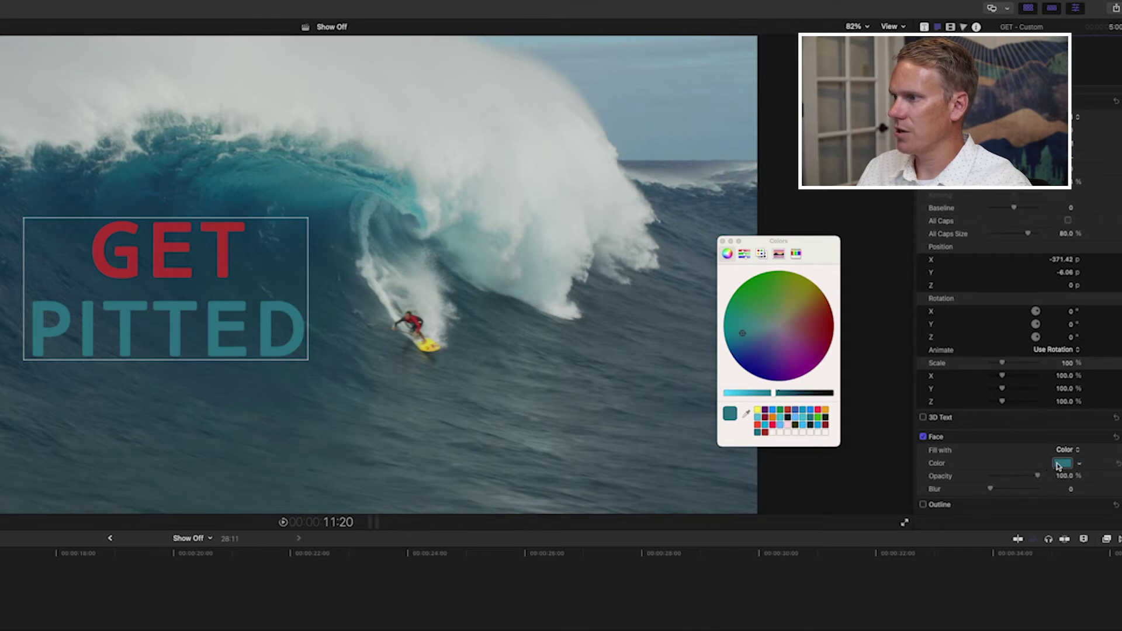
scroll(1023, 456, "down", 1)
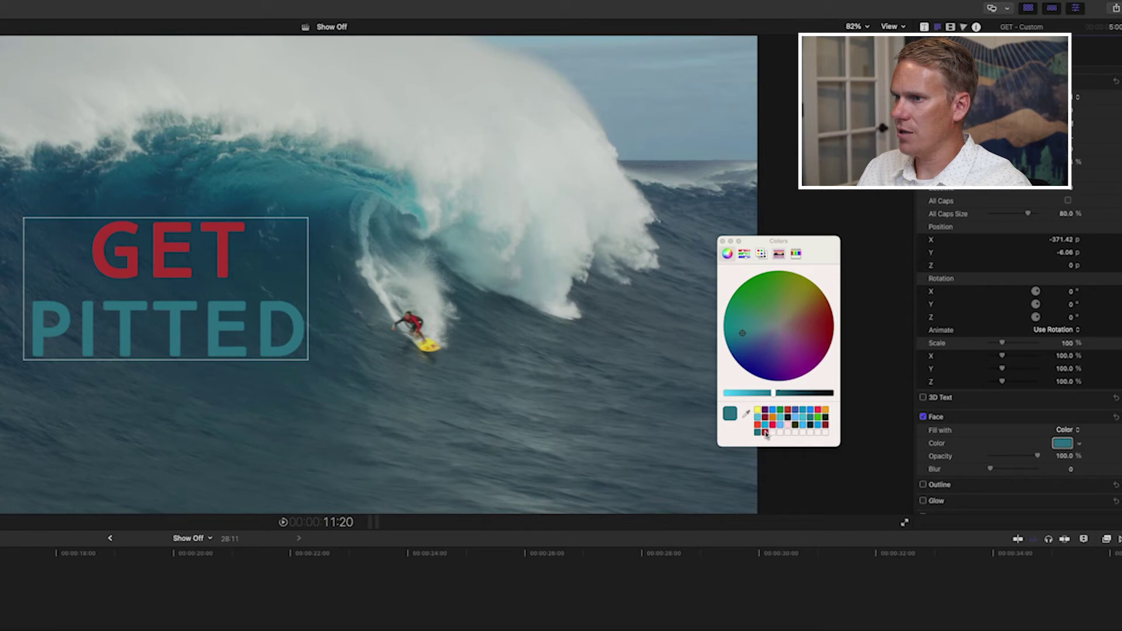
left_click(765, 433)
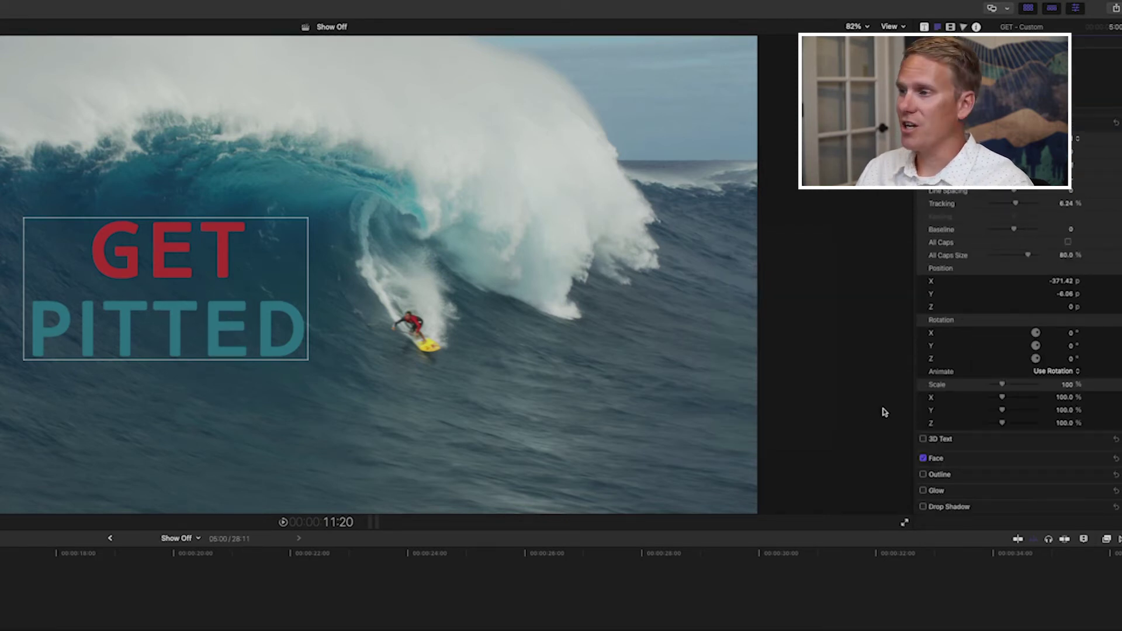
Step: Browse the preset 2D text styles and try the OFFSET style on the title
scroll(971, 404, "up", 1)
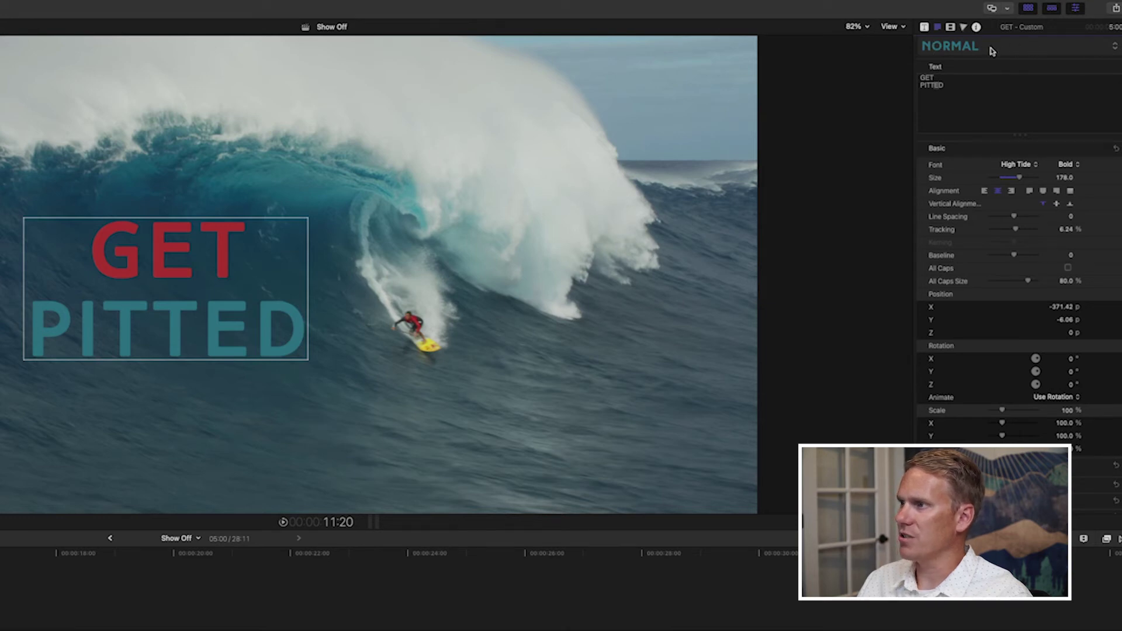
left_click(1086, 51)
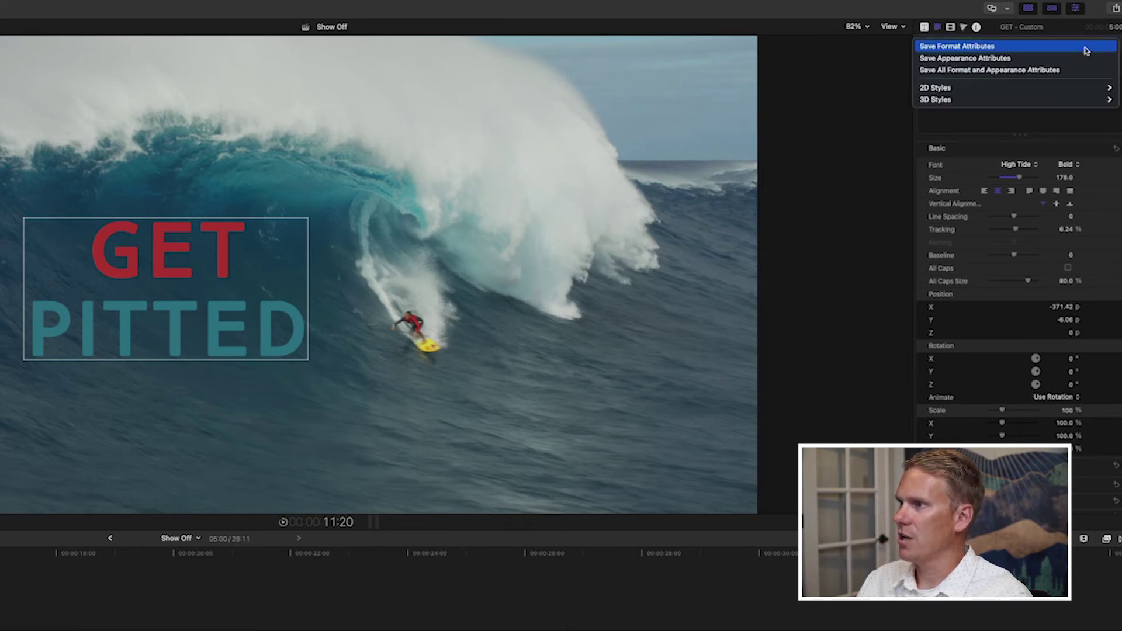
mouse_move(1032, 89)
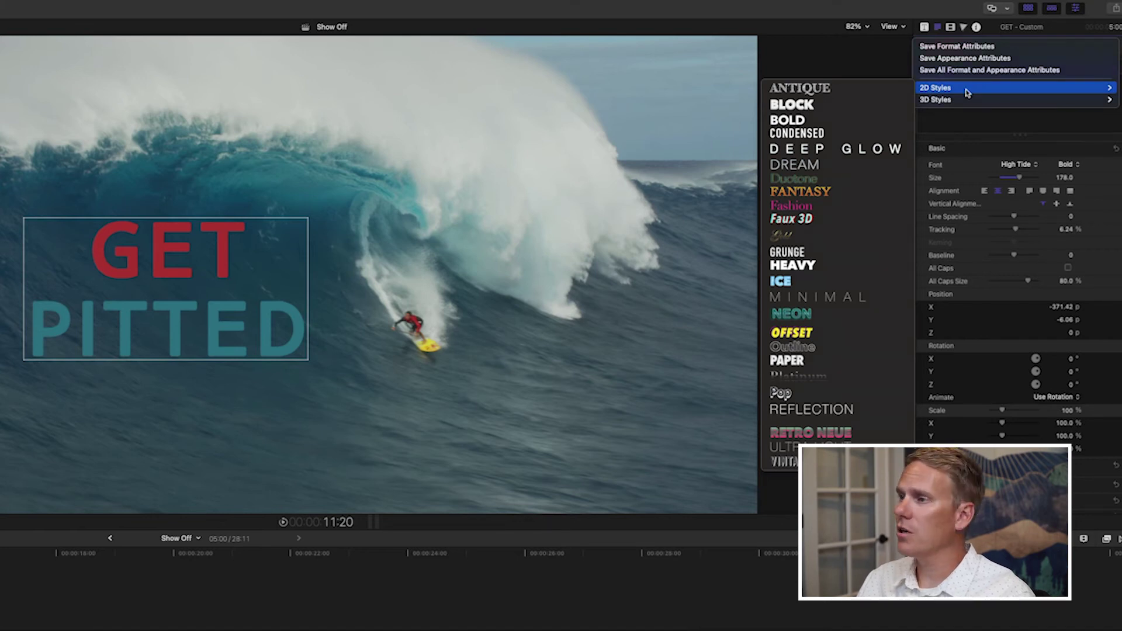
left_click(821, 333)
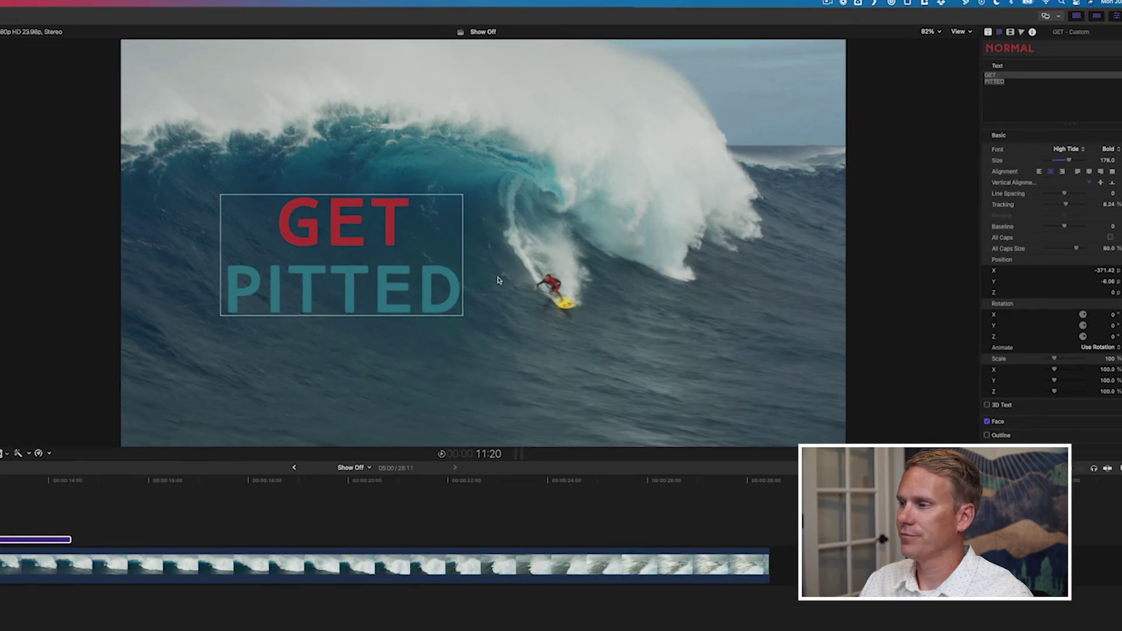
mouse_move(363, 611)
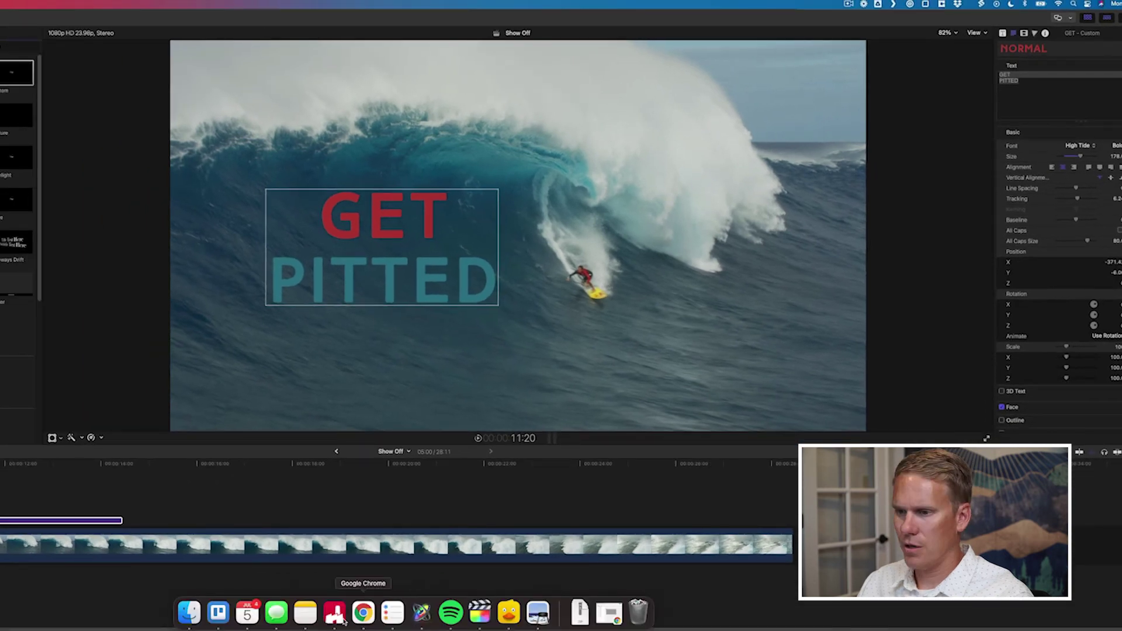
Step: Switch to Google Chrome and open the first palette among Color Hunt's all-time most popular palettes
left_click(363, 612)
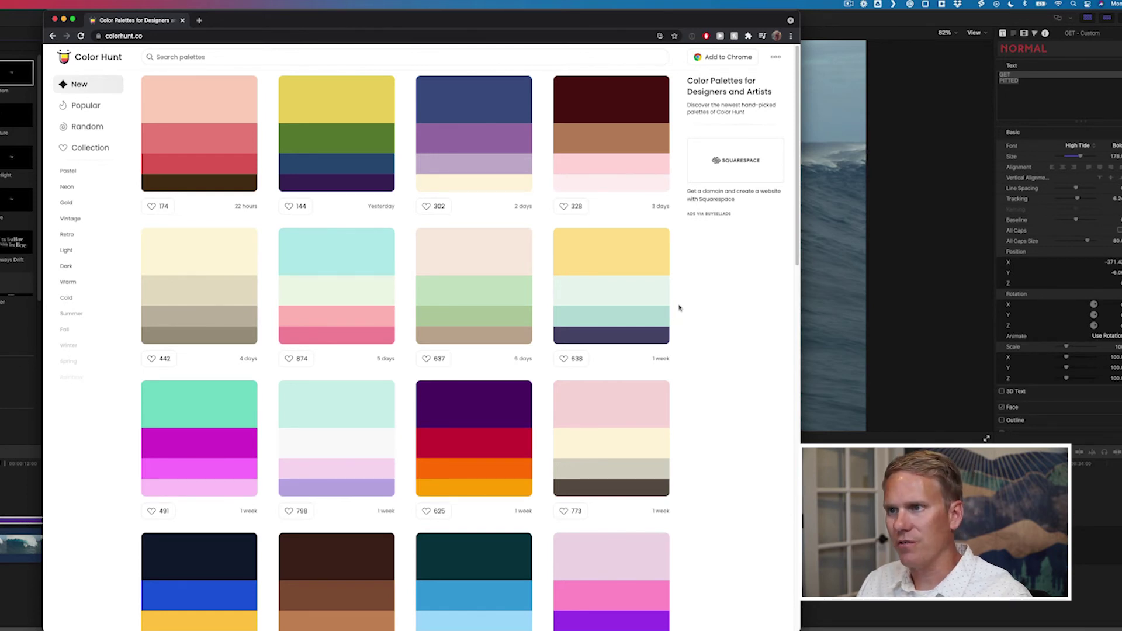
scroll(454, 380, "down", 5)
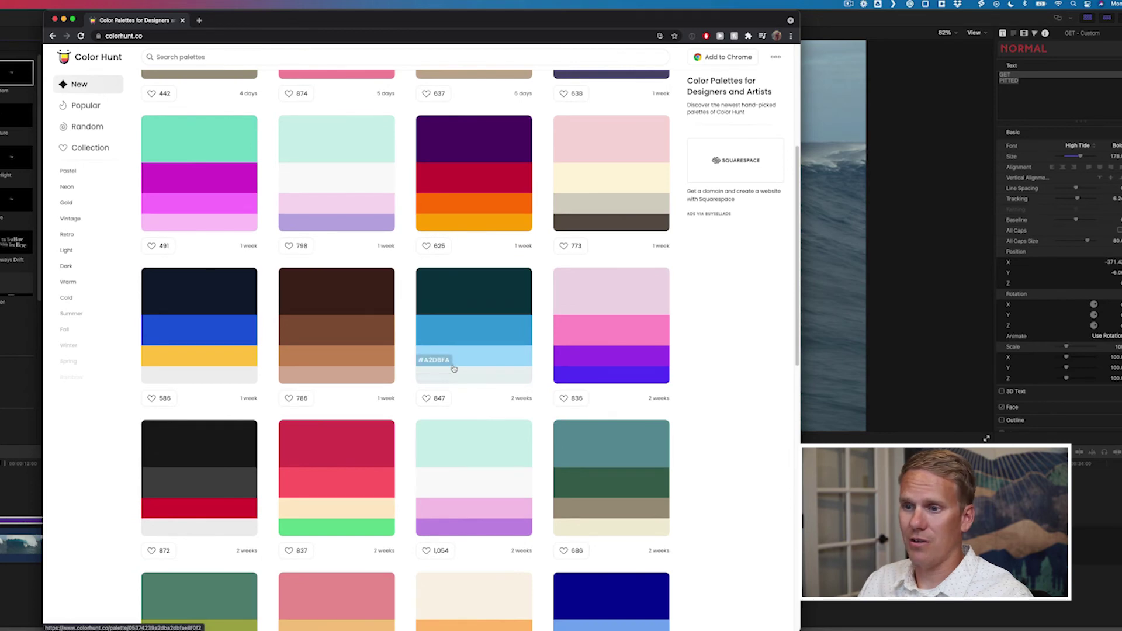
scroll(450, 377, "up", 5)
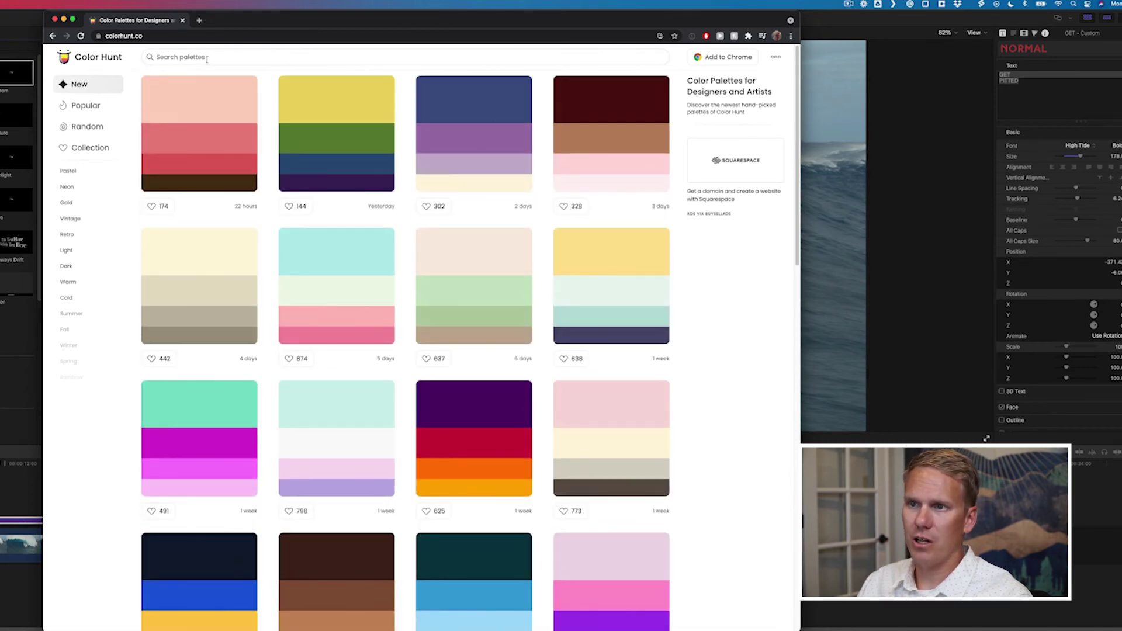
left_click(93, 106)
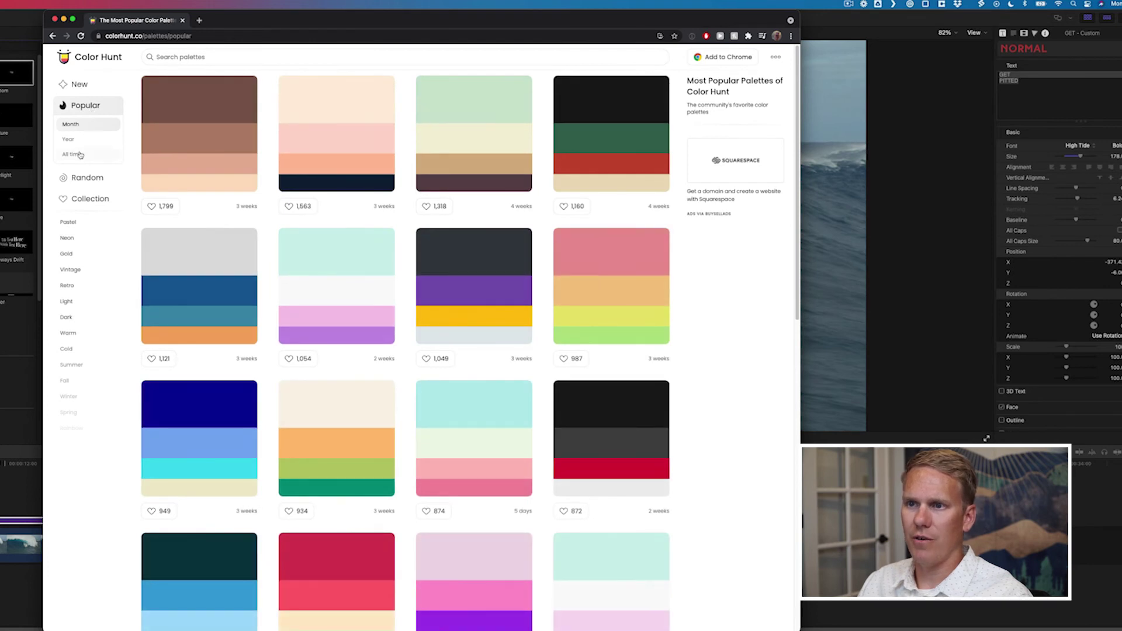
left_click(72, 154)
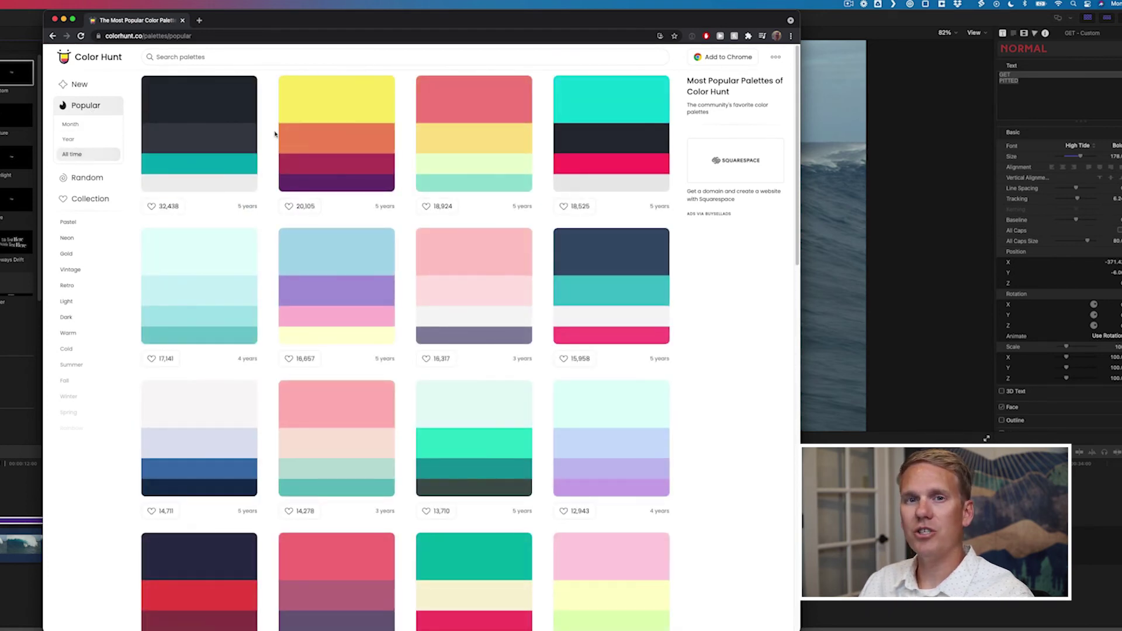
left_click(191, 132)
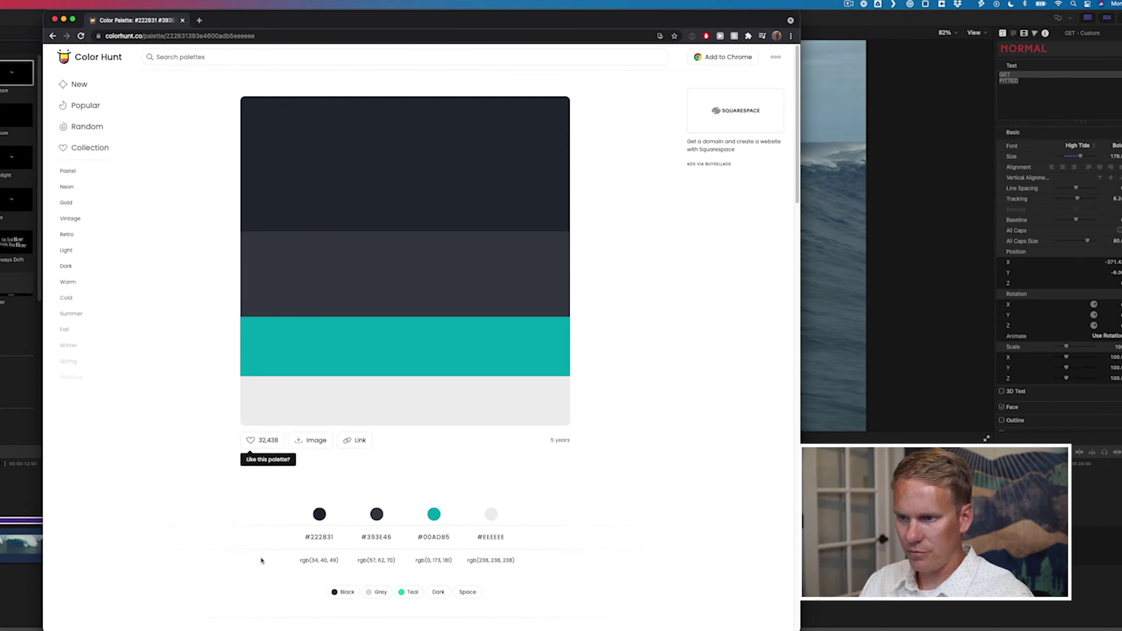
Step: Copy hex code #222831 from the palette and try it in Final Cut Pro as the face color of the word GET
left_click(320, 539)
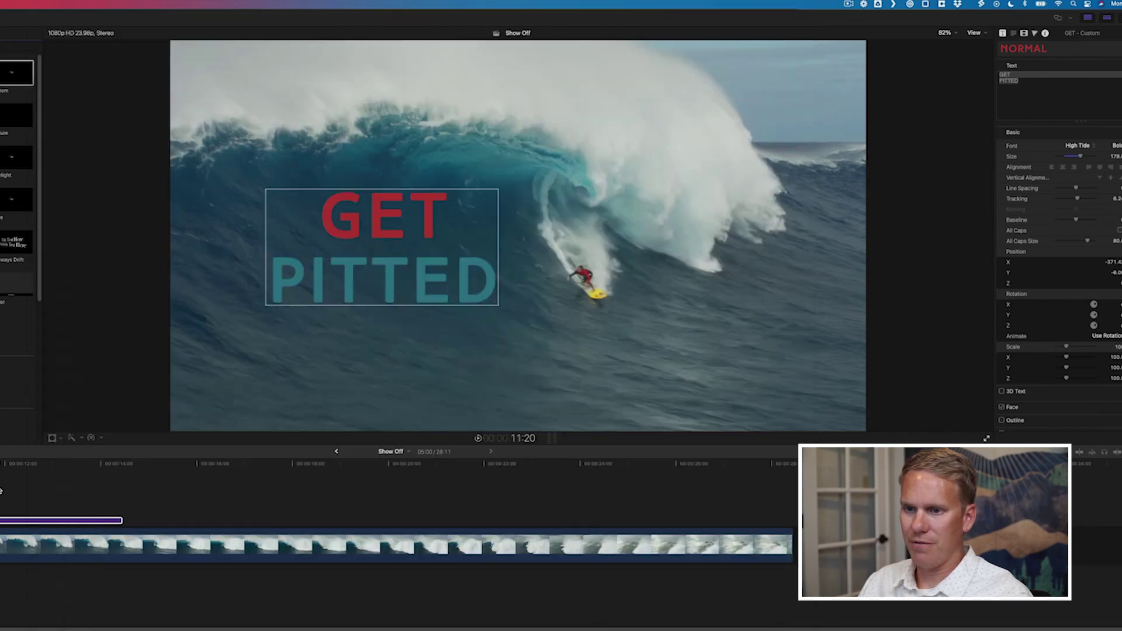
left_click(4, 494)
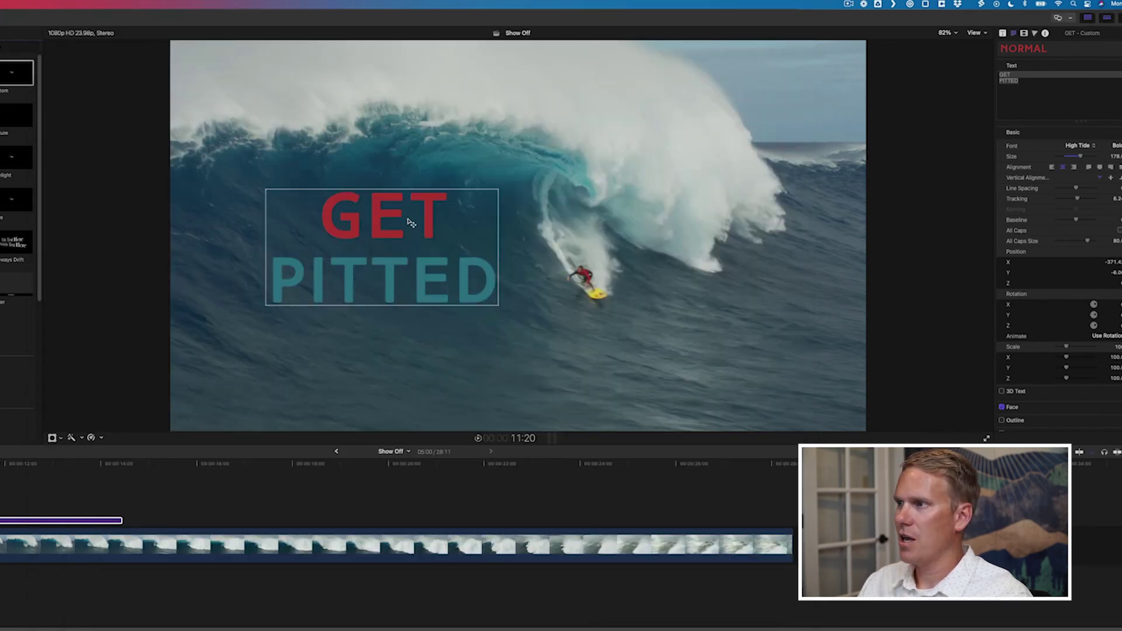
left_click(423, 239)
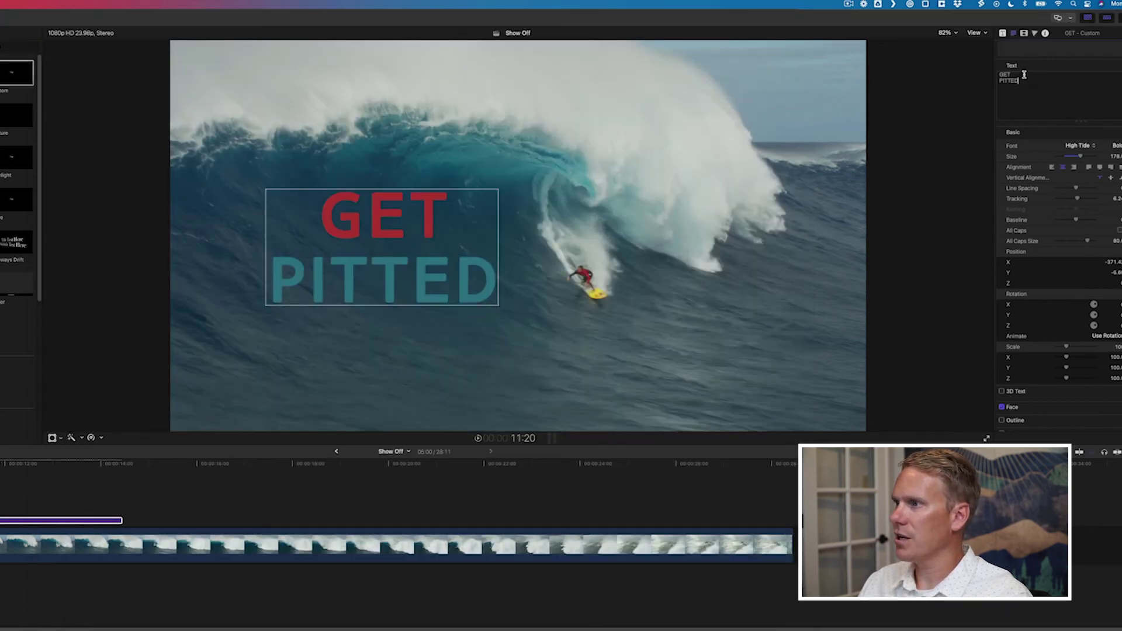
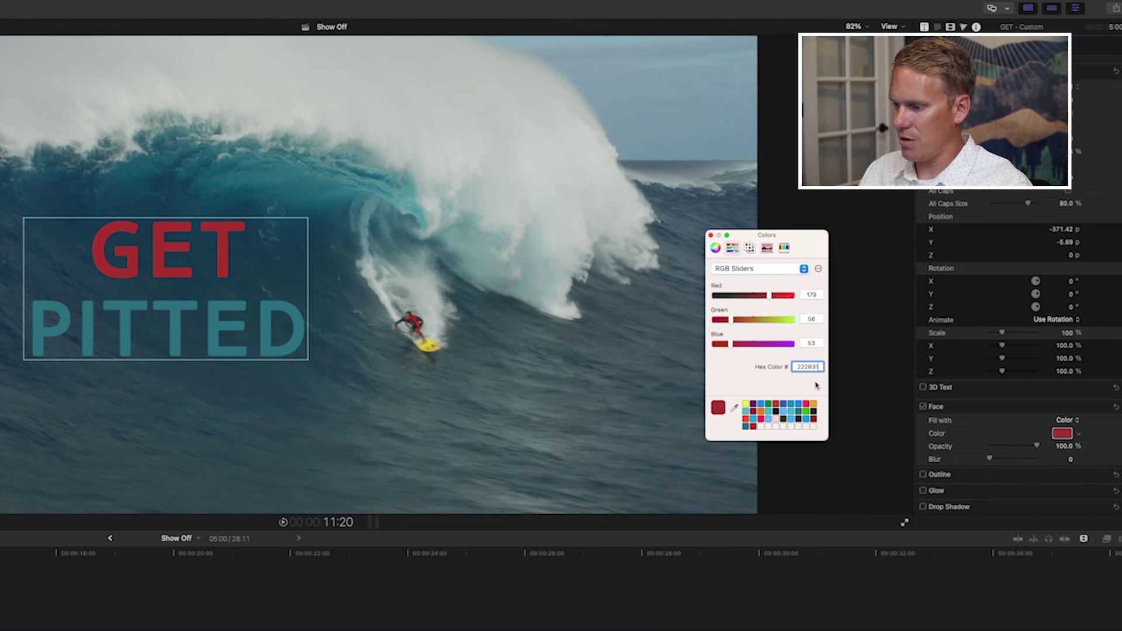
key("Return")
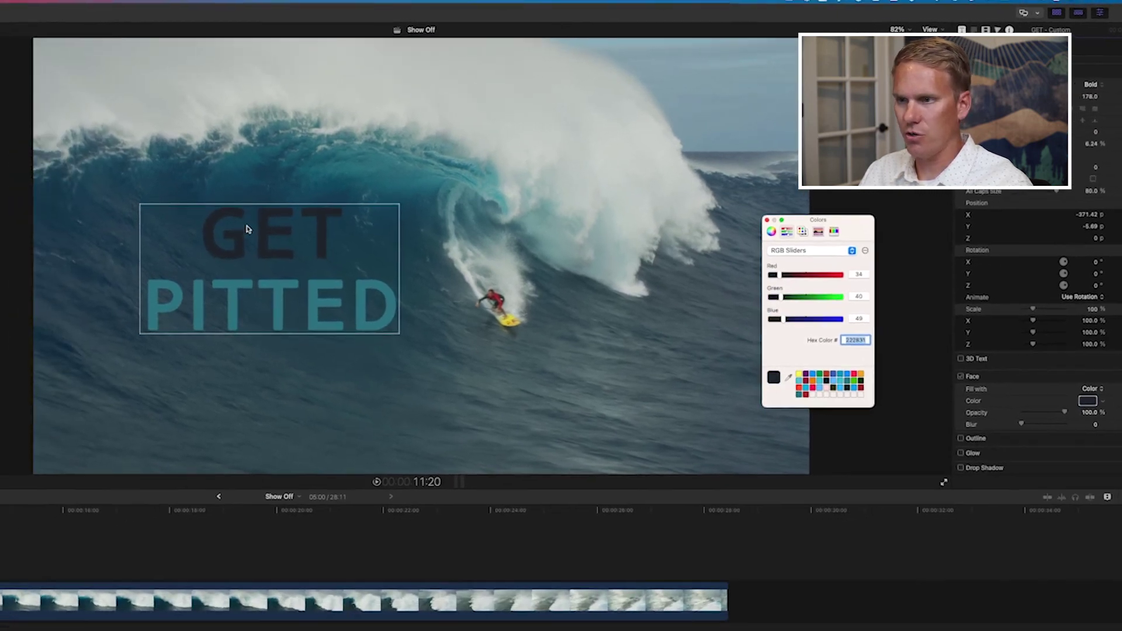
Step: Copy the palette's teal hex code #00ADB5 in Chrome and try it in Final Cut Pro as GET's face color
key("super+Tab")
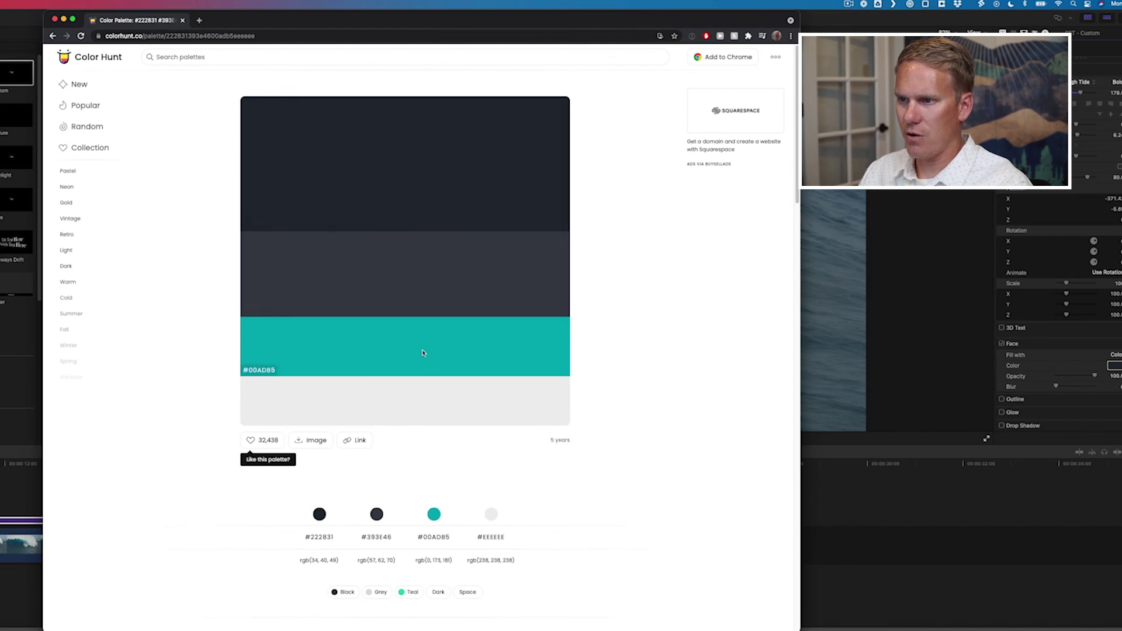
left_click(441, 540)
key("super+Tab")
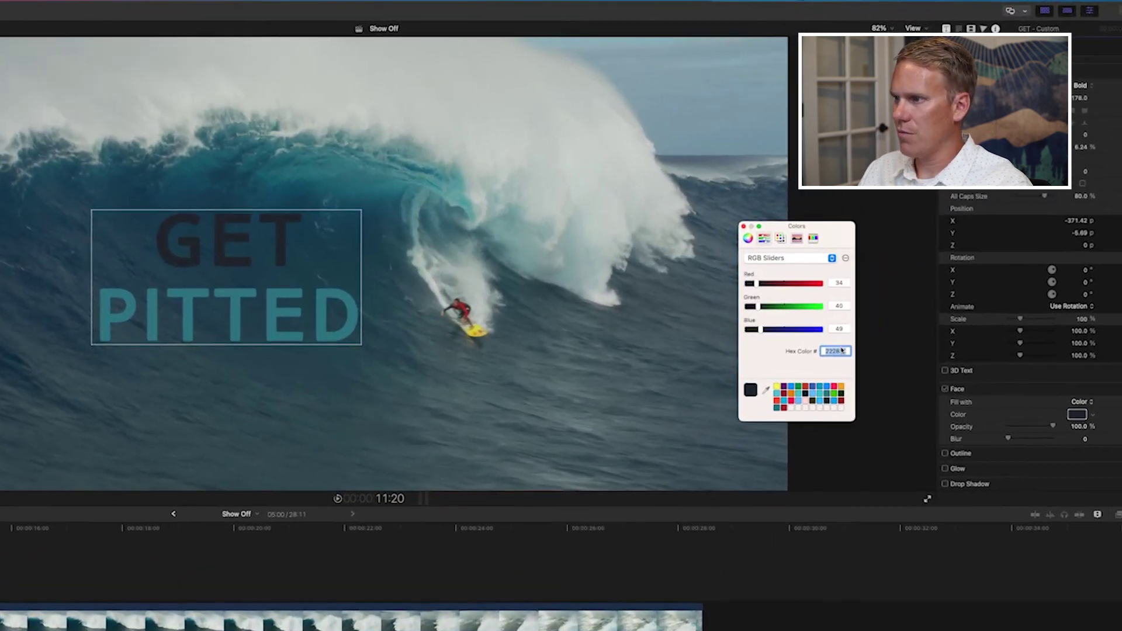
key("super+v")
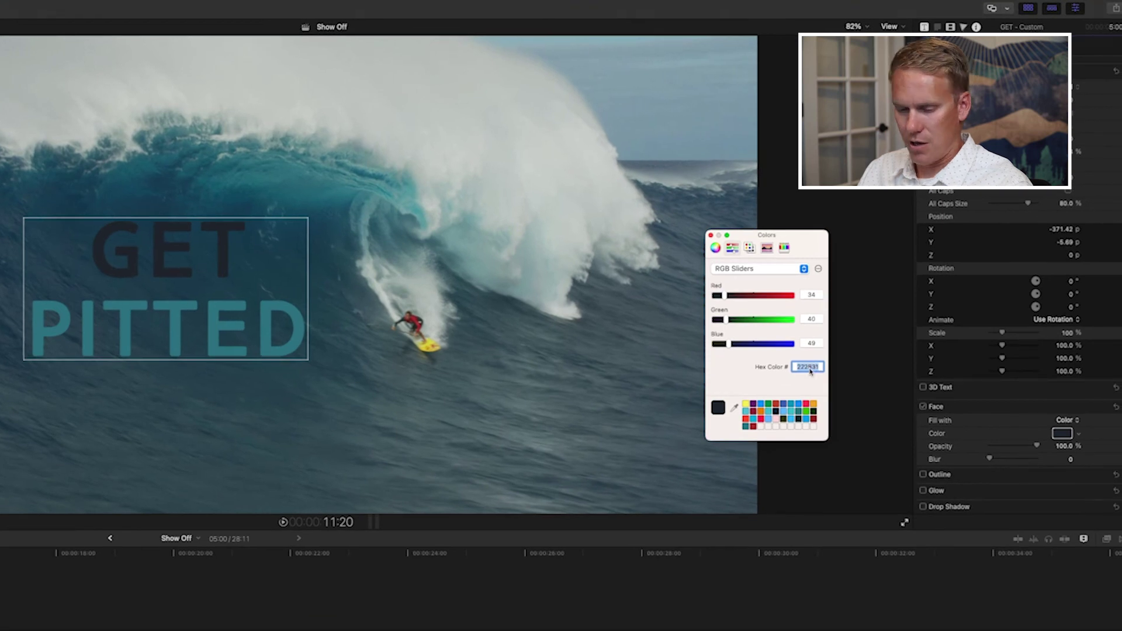
key("Return")
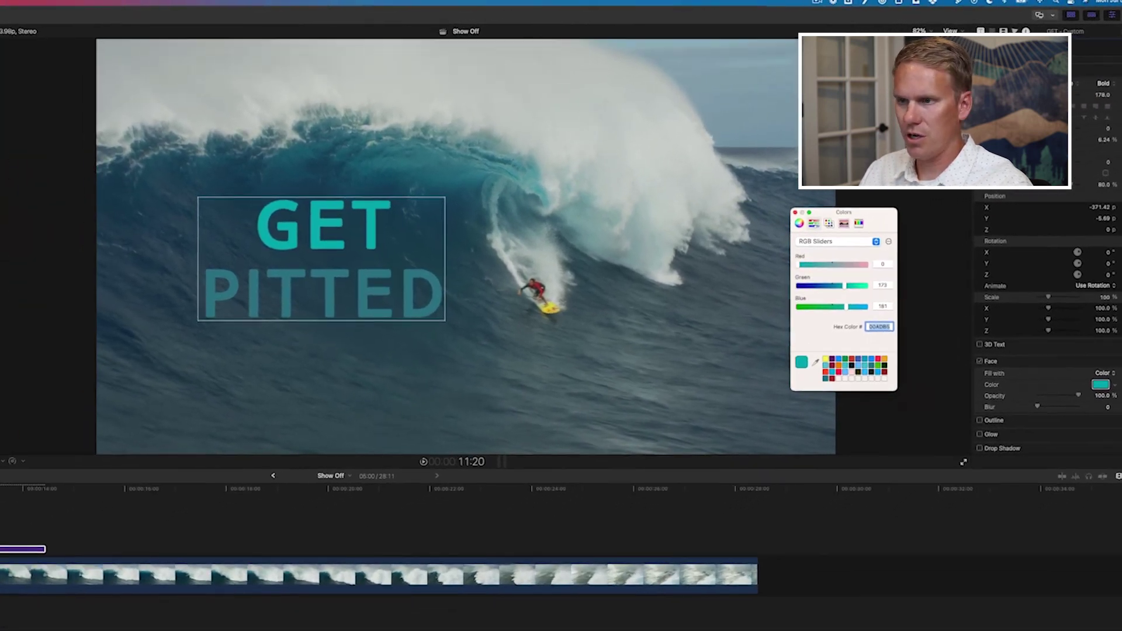
Step: Copy the palette's light grey hex code #EEEEEE in Chrome and set it as GET's face color in Final Cut Pro
key("super+Tab")
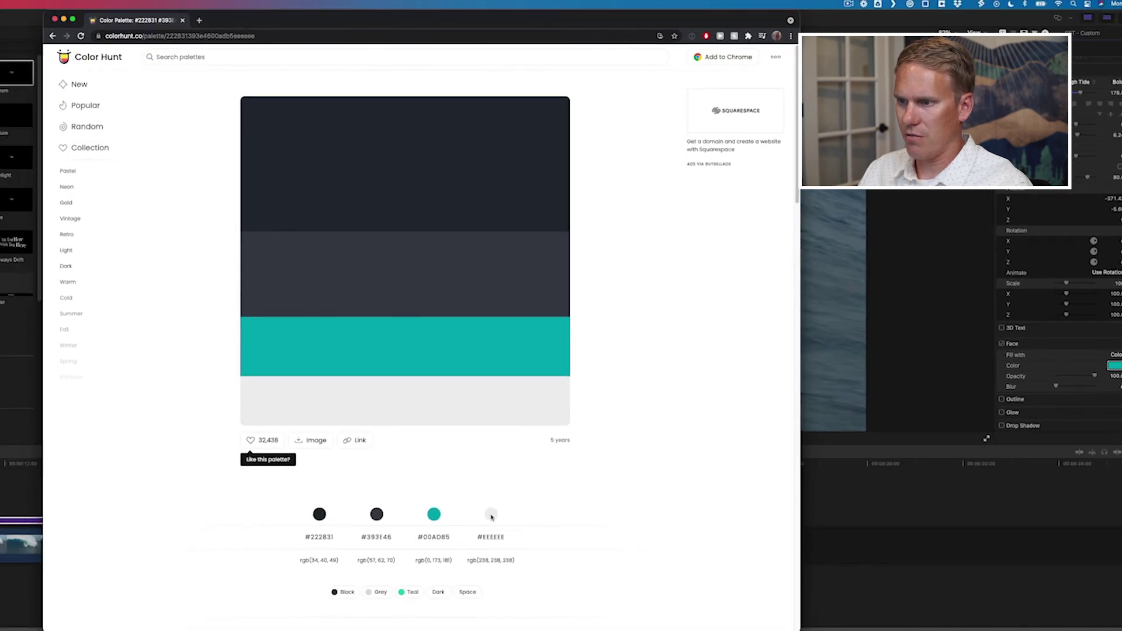
left_click(492, 538)
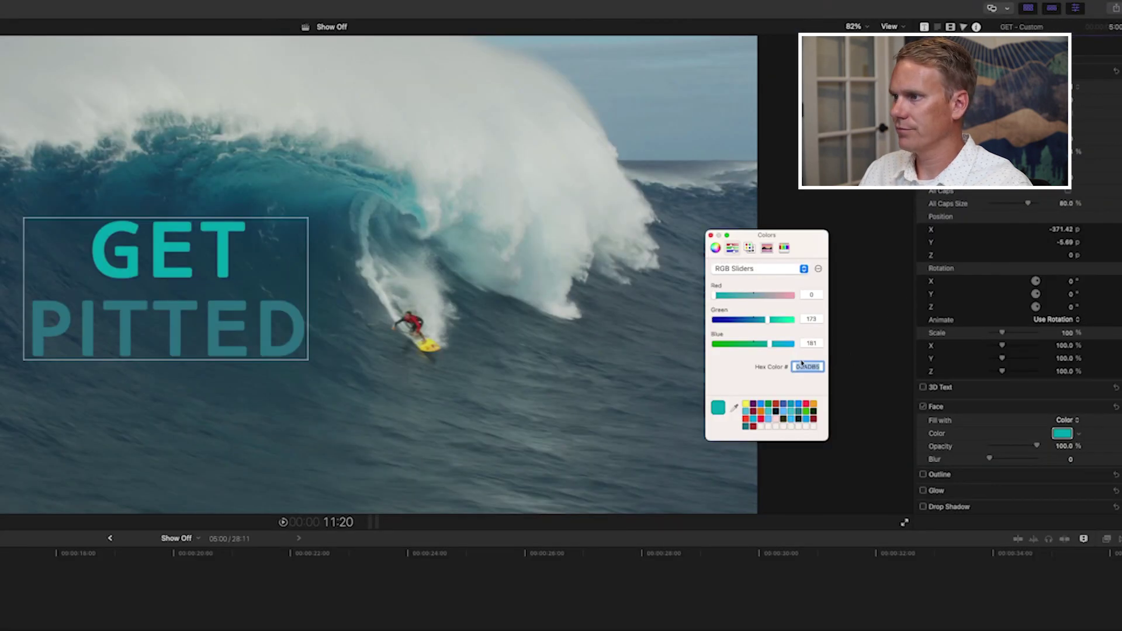
key("super+v")
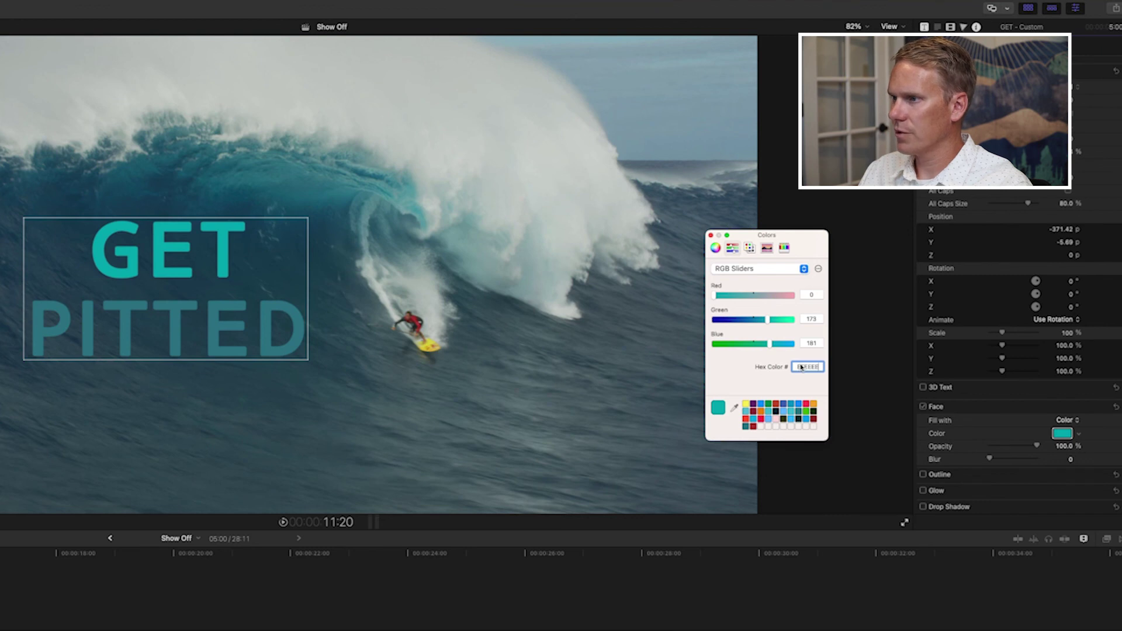
key("Return")
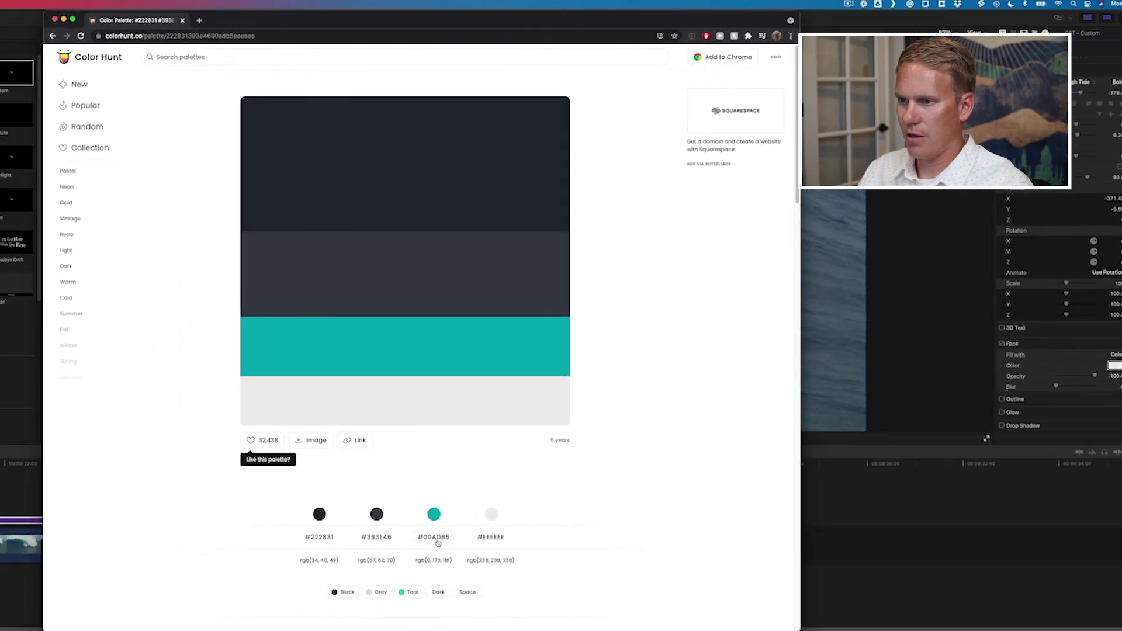
Step: Copy hex code #00ADB5 in Chrome and set it as the face color of only the word PITTED in Final Cut Pro
left_click(437, 541)
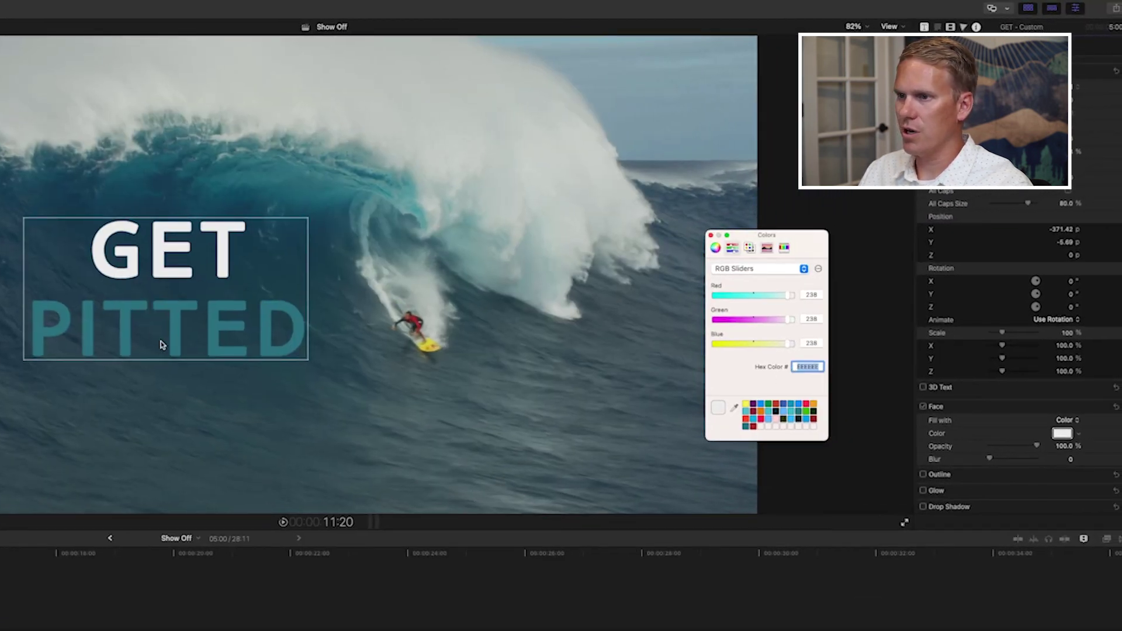
scroll(946, 76, "up", 3)
left_click(944, 67)
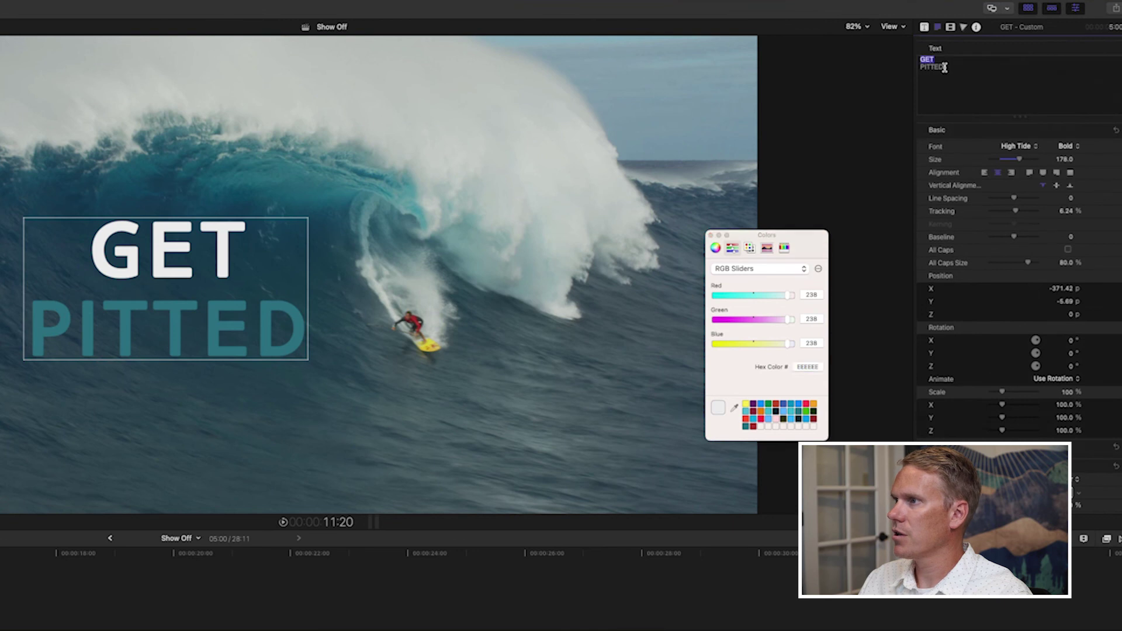
double_click(942, 67)
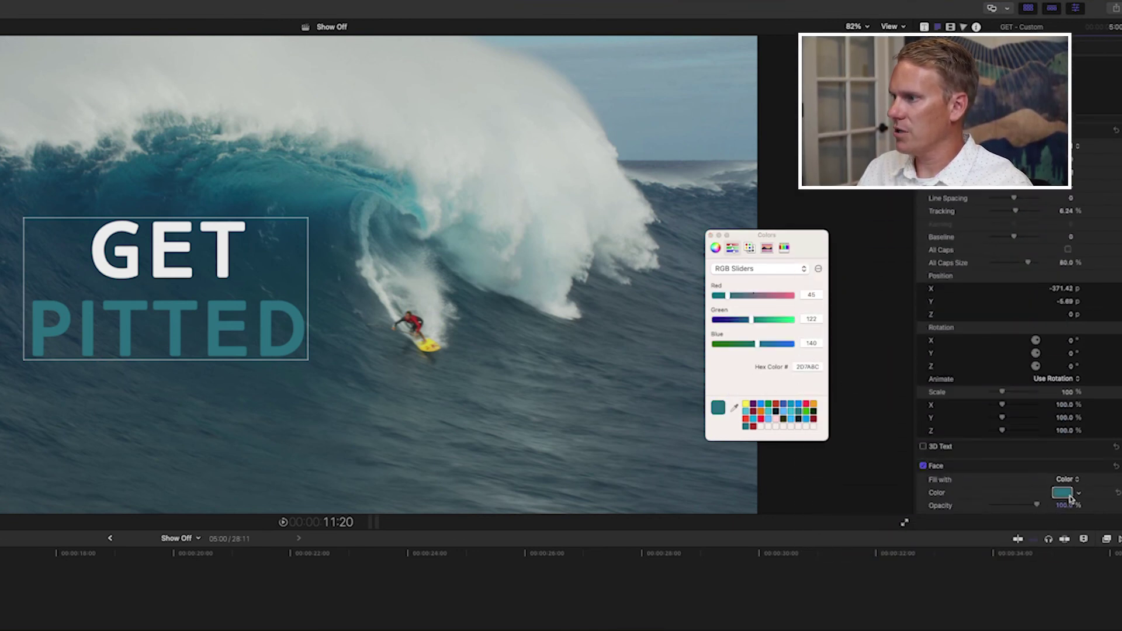
left_click(1062, 493)
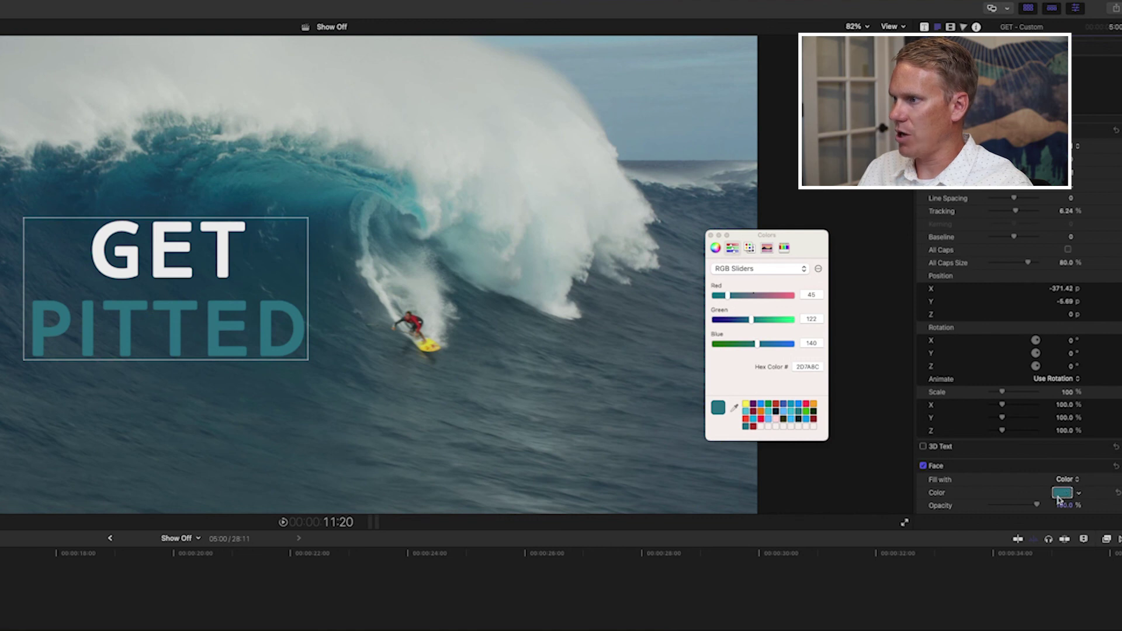
left_click(808, 366)
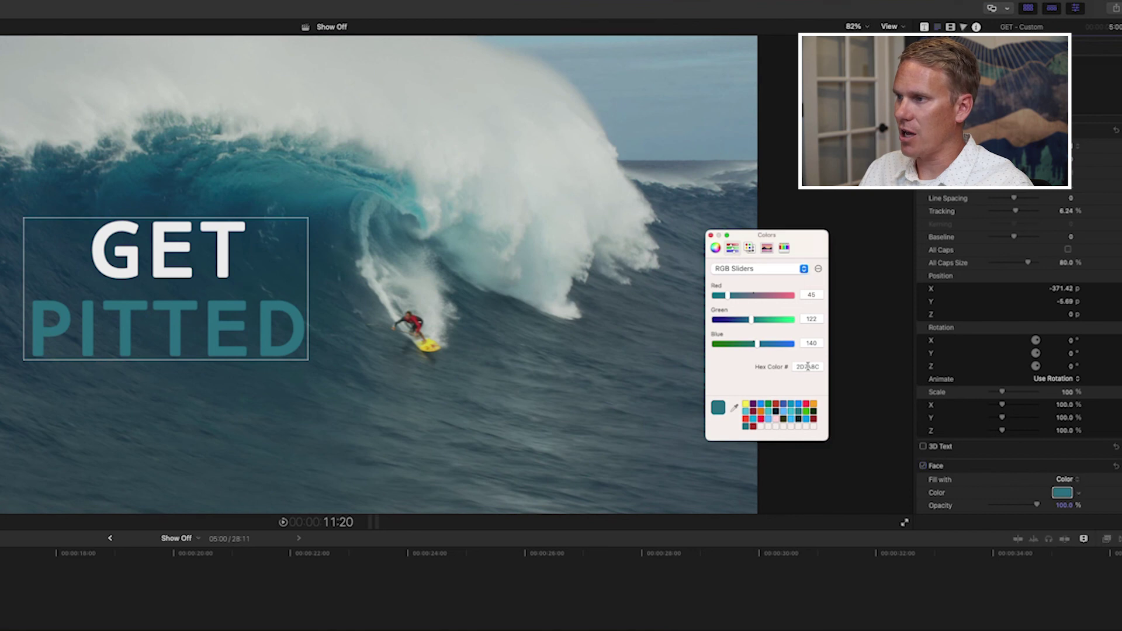
left_click(807, 367)
key("super+v")
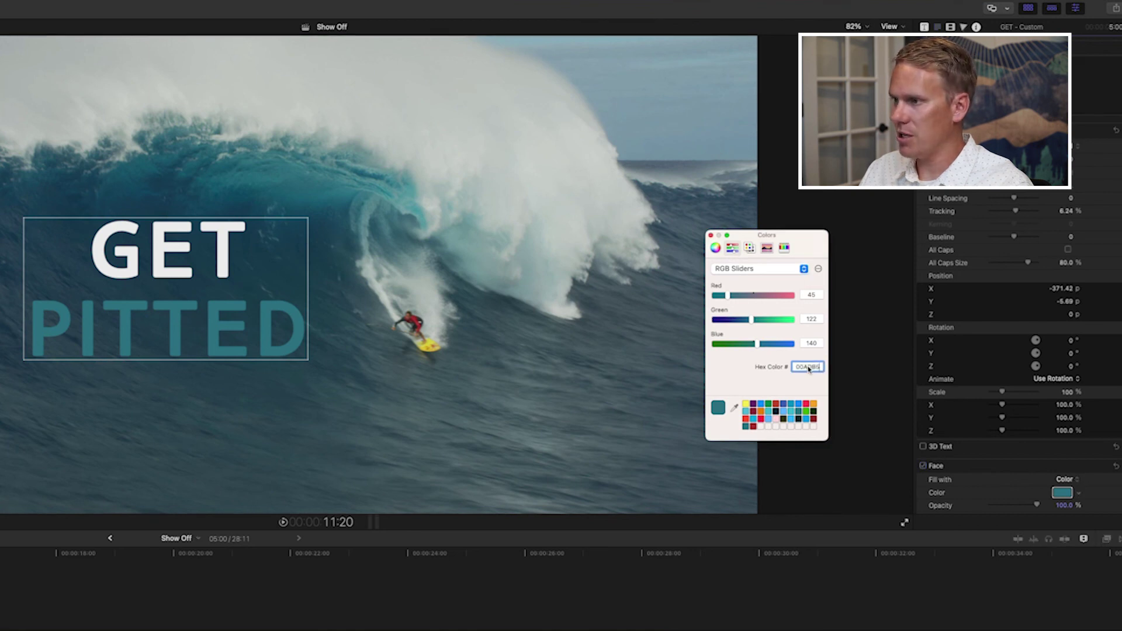
key("Return")
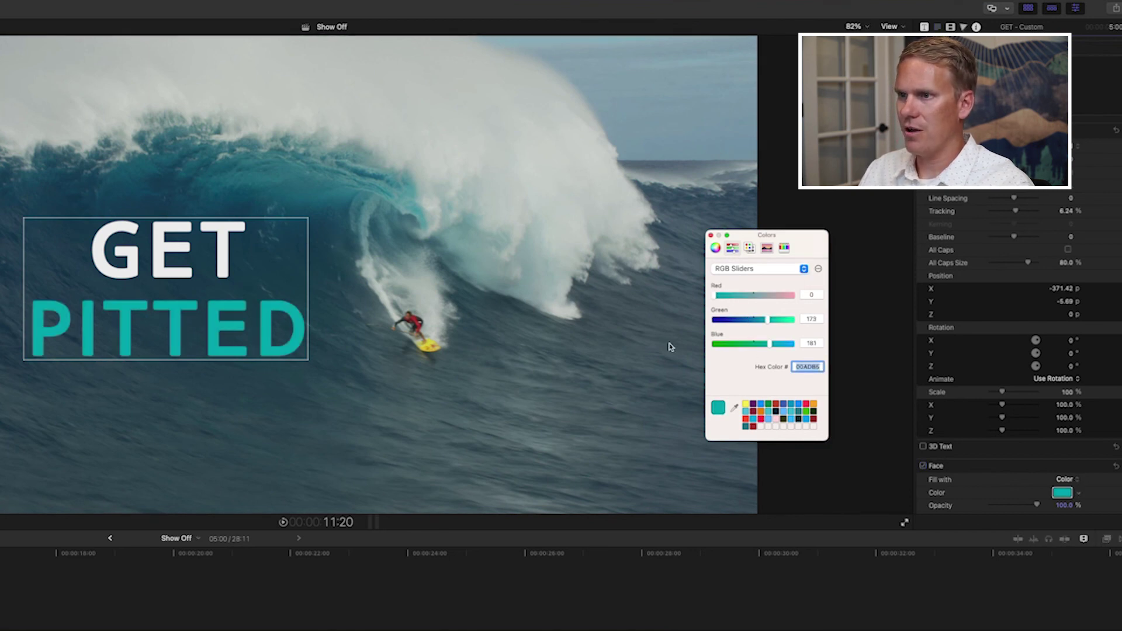